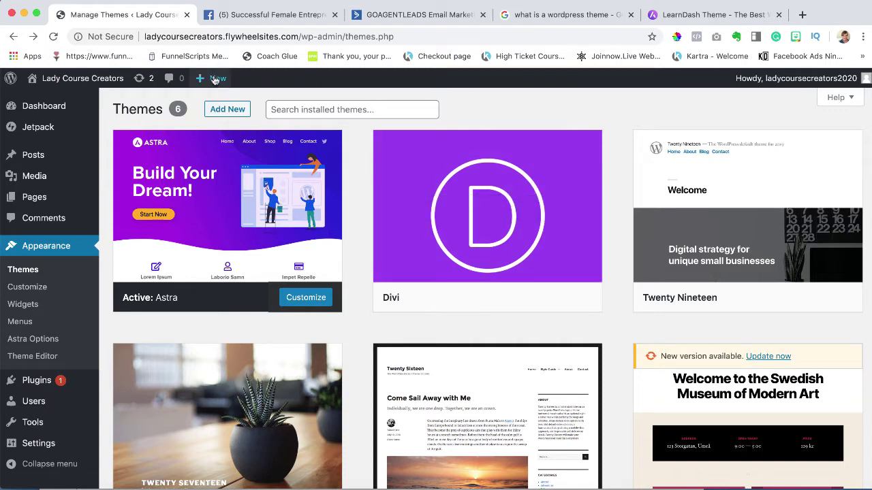
From the Themes screen, bring up the Plugins menu in the admin sidebar.
mouse_move(43, 109)
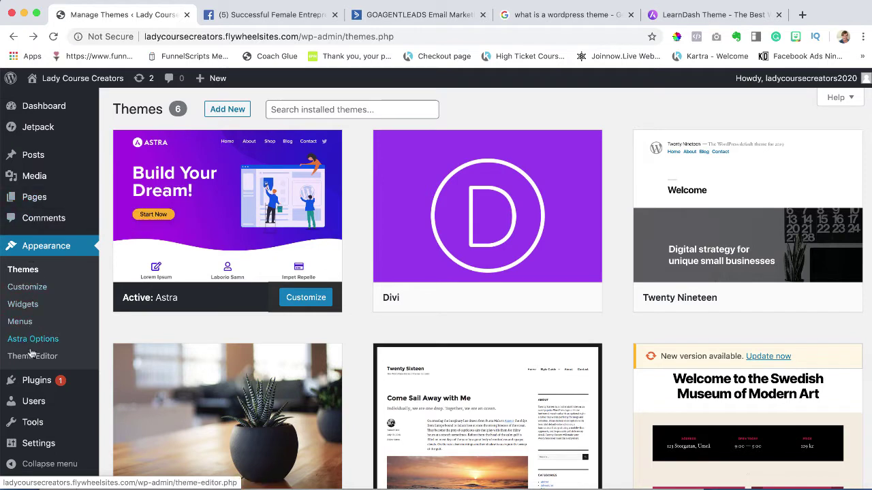
mouse_move(31, 383)
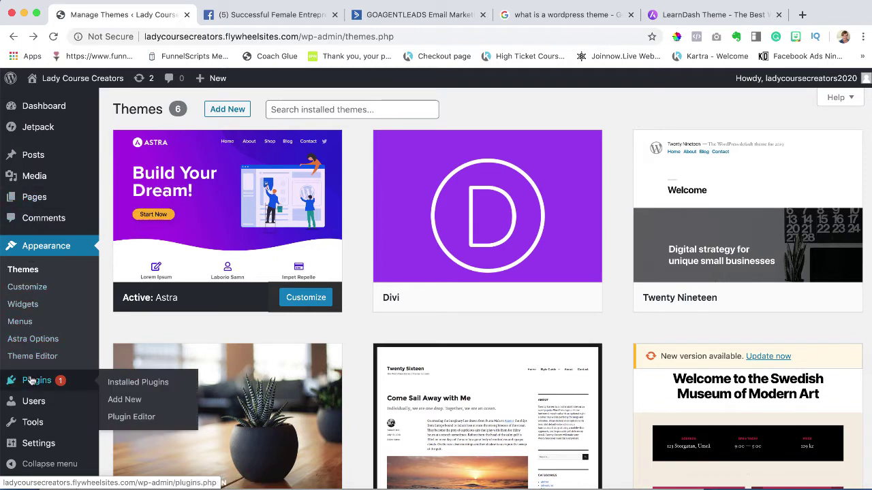
Open Plugins > Add New and browse featured plugins like Akismet, Classic Editor and Jetpack.
click(127, 404)
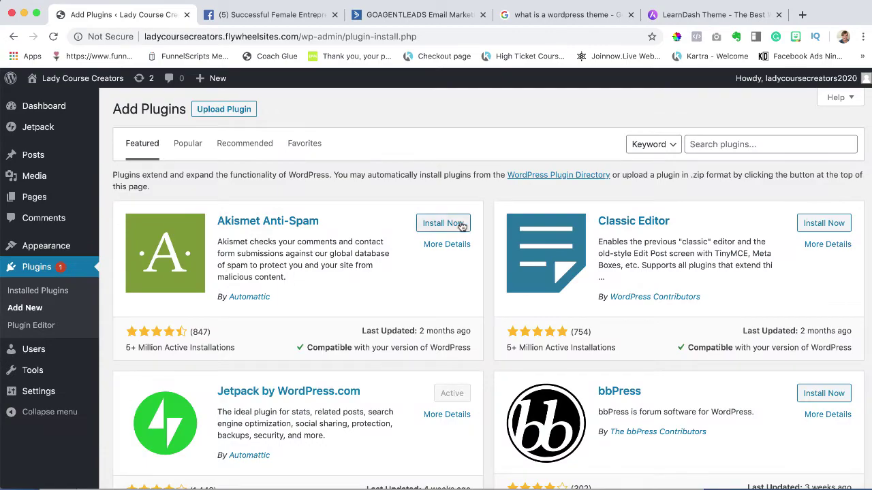
scroll(330, 300, down, 2)
scroll(334, 311, down, 5)
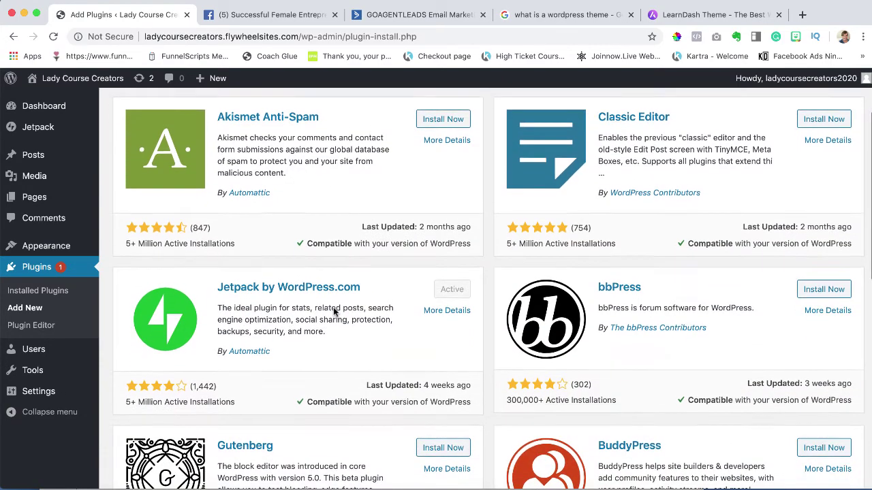
scroll(334, 312, down, 3)
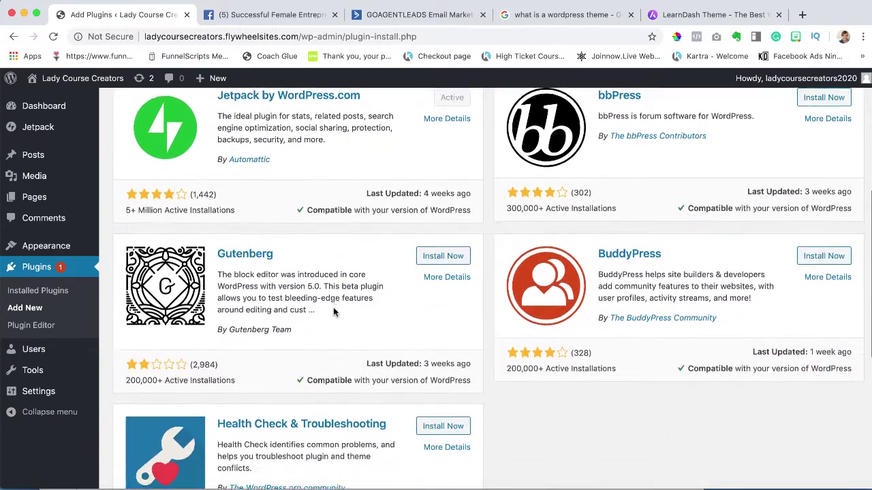
scroll(333, 307, down, 2)
scroll(333, 307, down, 1)
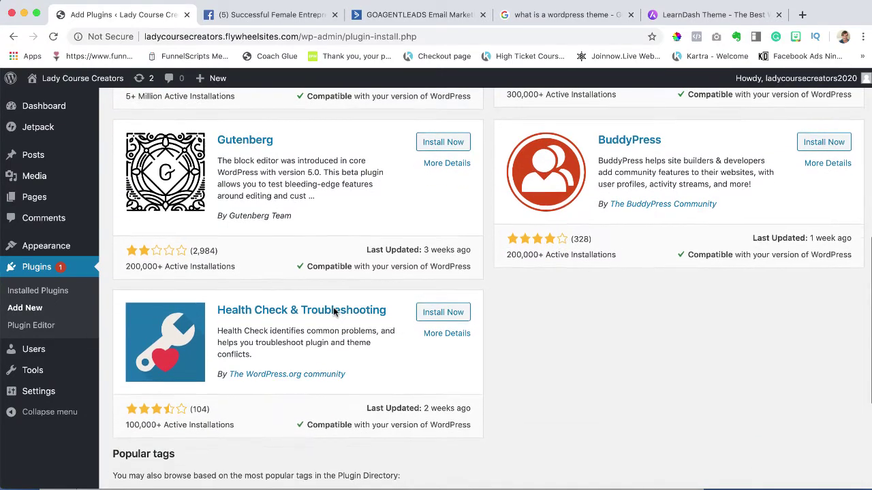
scroll(333, 307, up, 3)
scroll(333, 307, up, 5)
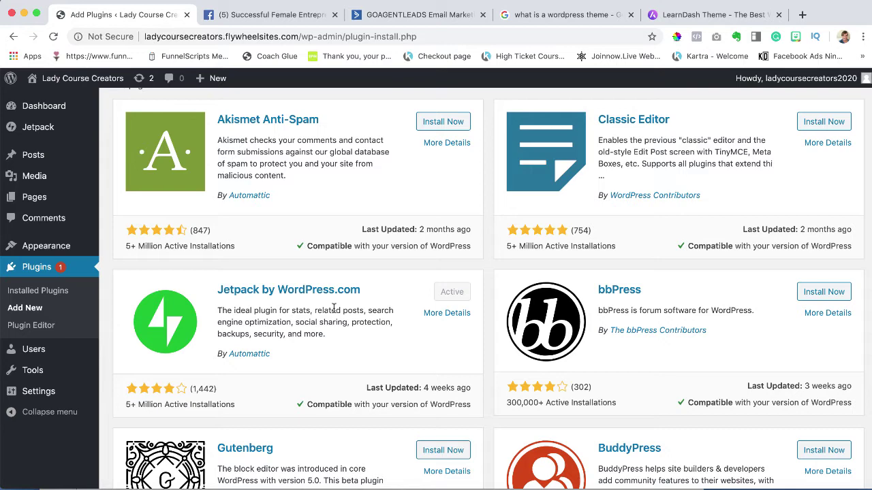
scroll(382, 286, up, 3)
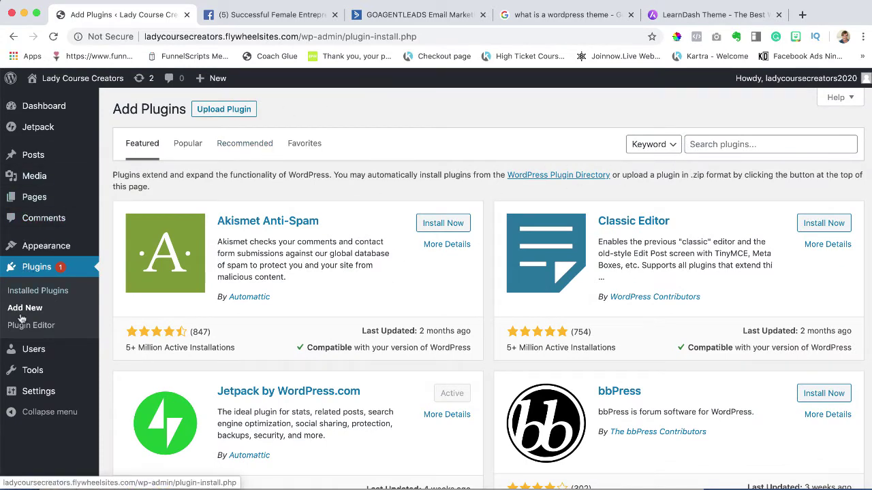
Search the plugin directory for 'learn dash' and scroll through the results.
click(707, 145)
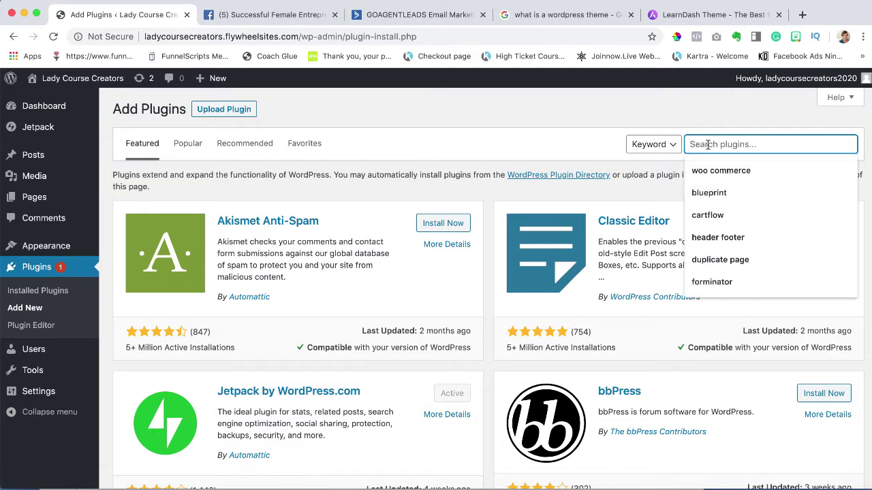
text(learn d)
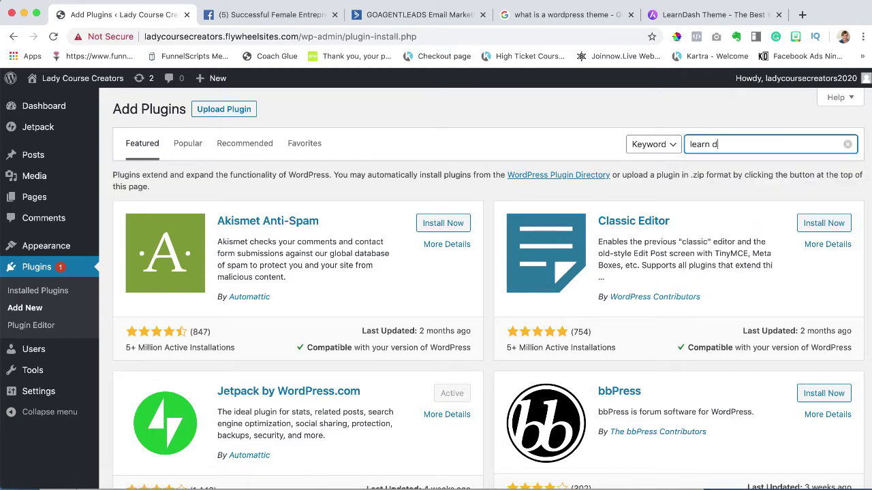
text(ash)
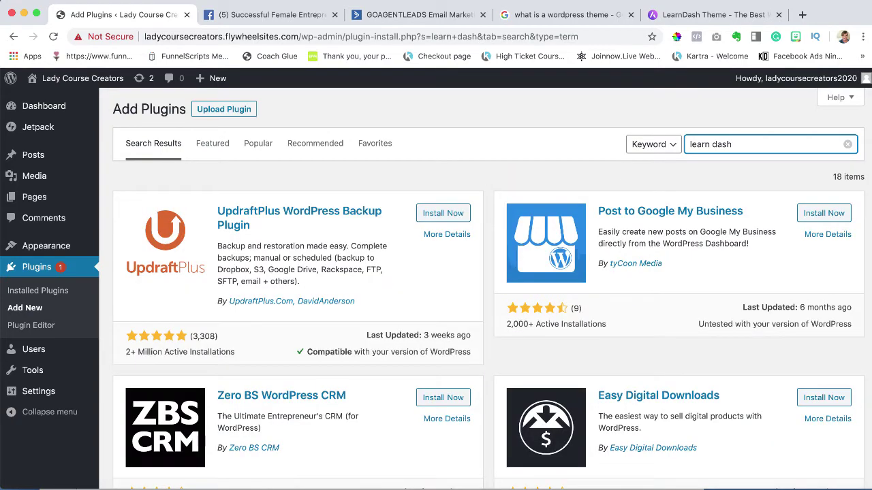
scroll(646, 224, down, 5)
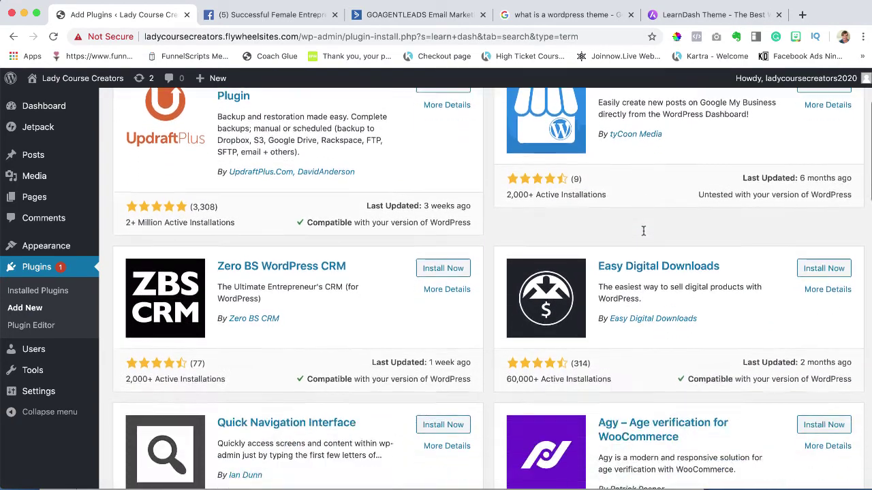
scroll(644, 235, down, 8)
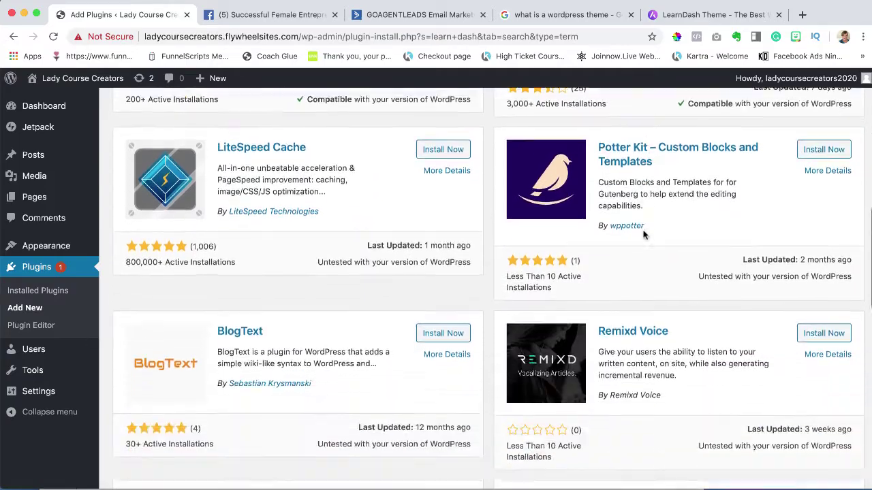
scroll(644, 235, down, 12)
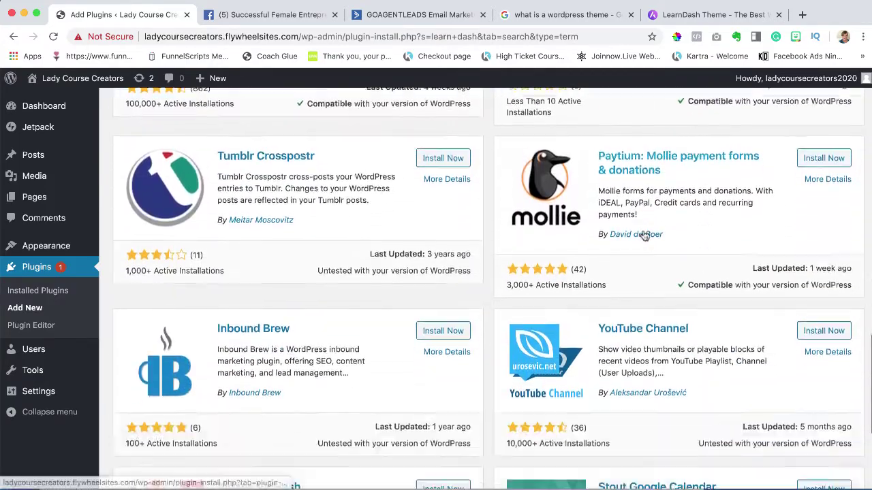
scroll(644, 235, up, 20)
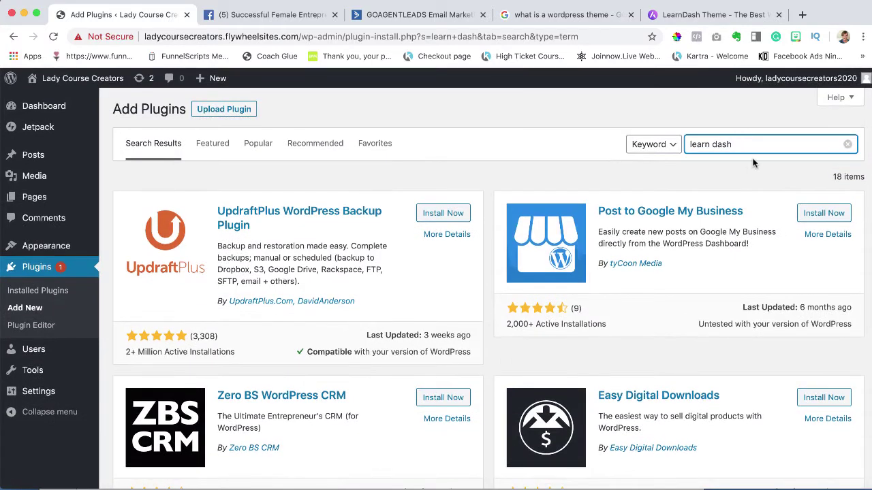
Correct the search term to 'learndash' and review the matching plugins.
key(BackSpace)
text(dash)
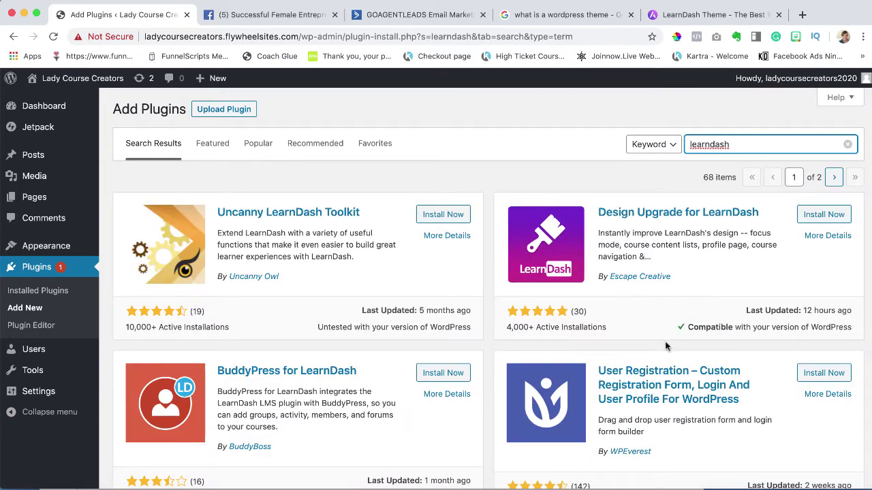
scroll(666, 346, down, 5)
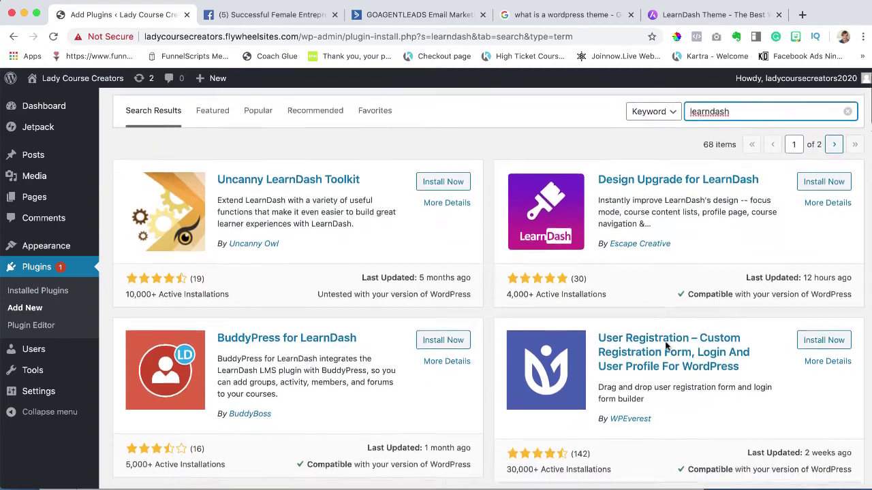
scroll(665, 346, down, 8)
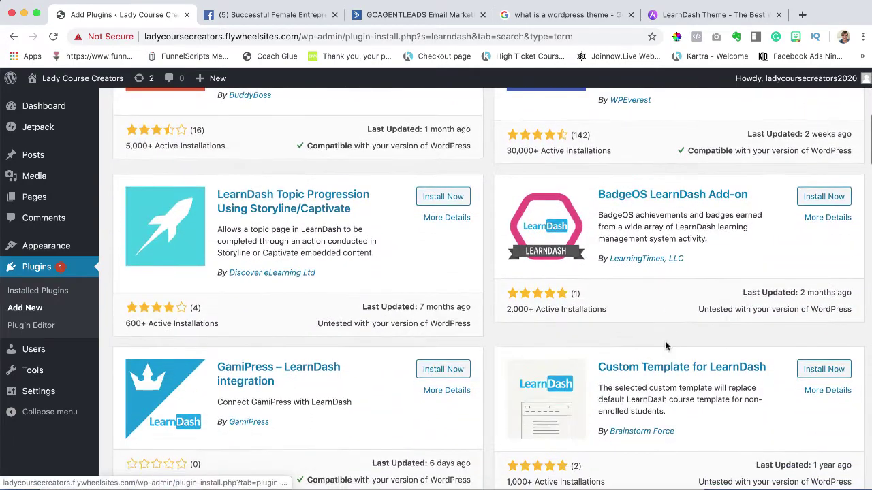
scroll(665, 345, down, 6)
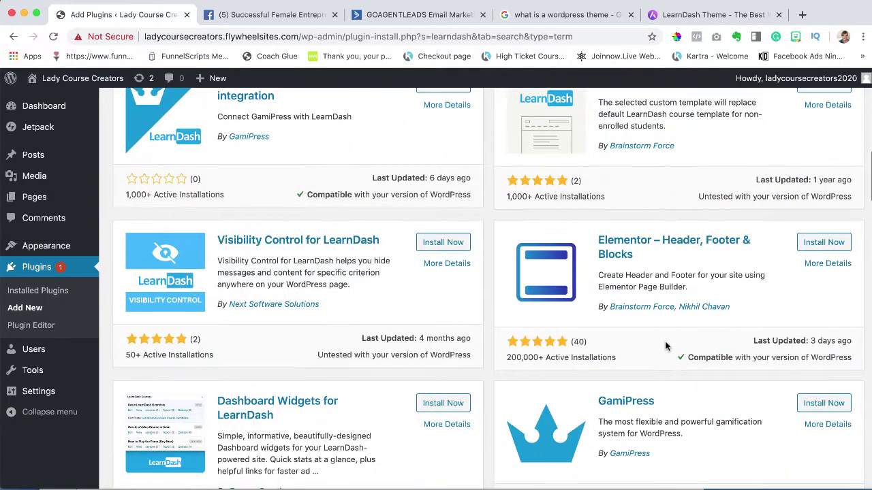
scroll(665, 346, down, 3)
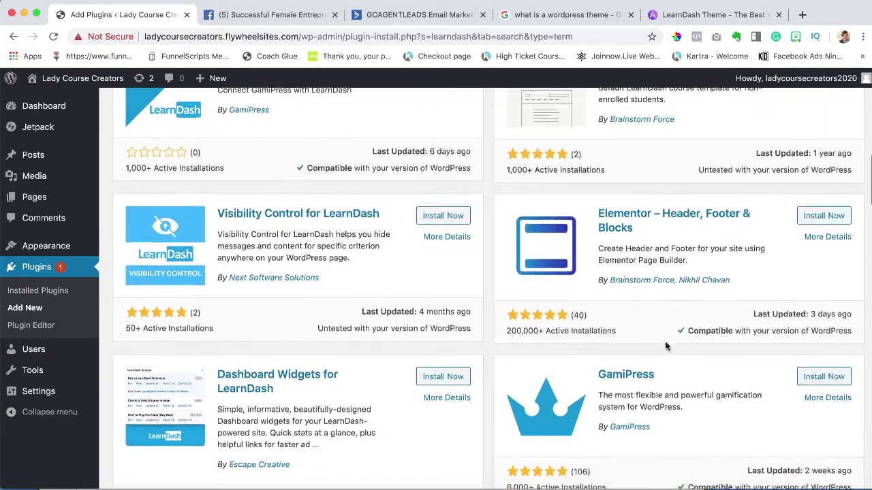
scroll(666, 346, down, 16)
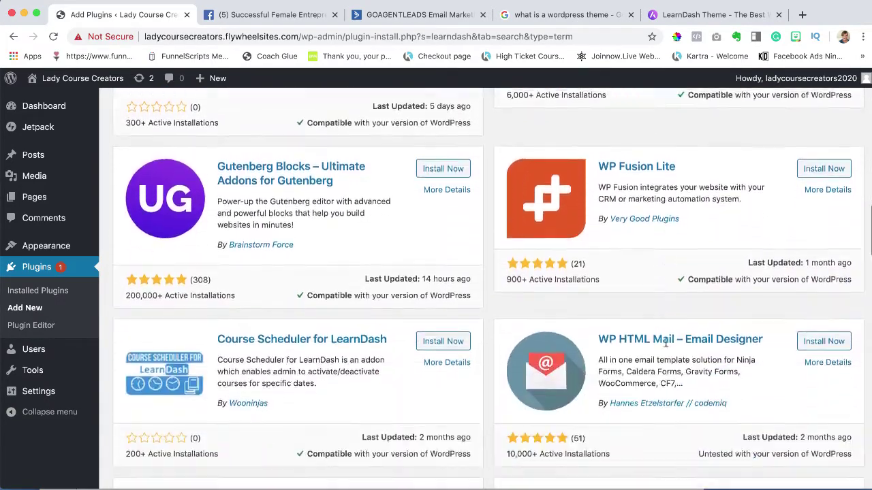
scroll(665, 346, up, 20)
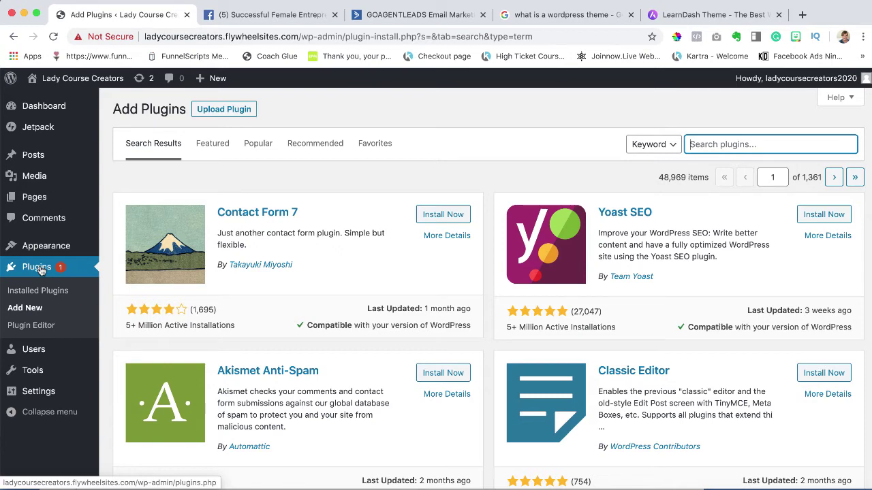
click(726, 17)
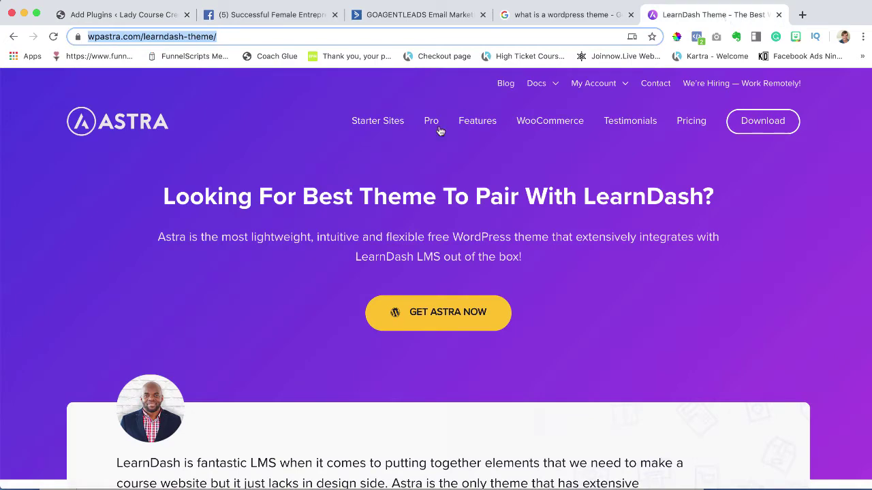
click(258, 36)
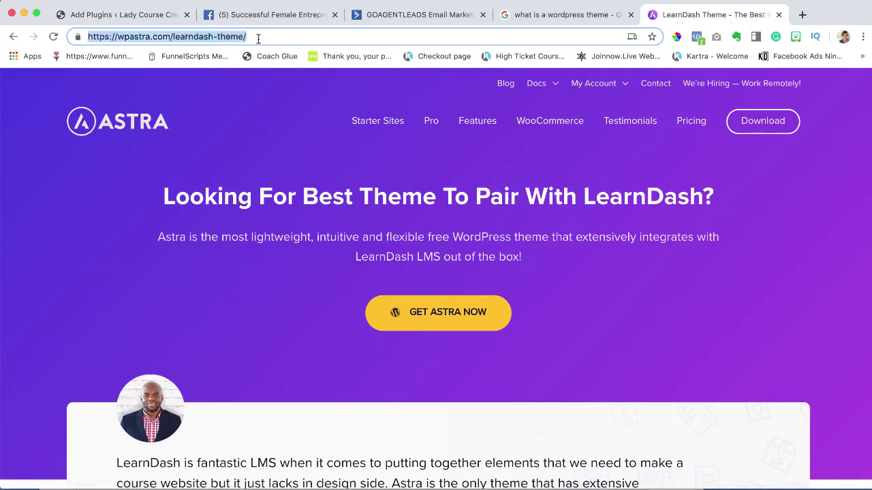
text(learn)
key(Return)
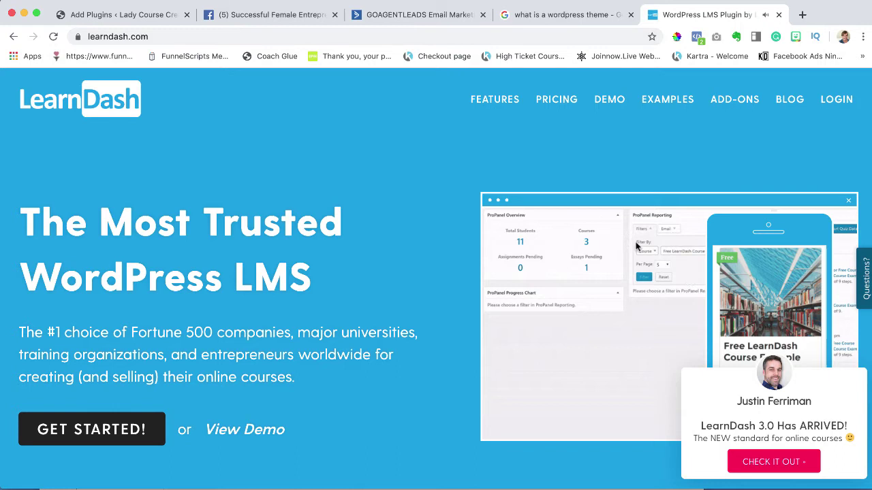
click(167, 35)
drag(167, 34, 87, 36)
scroll(286, 288, down, 1)
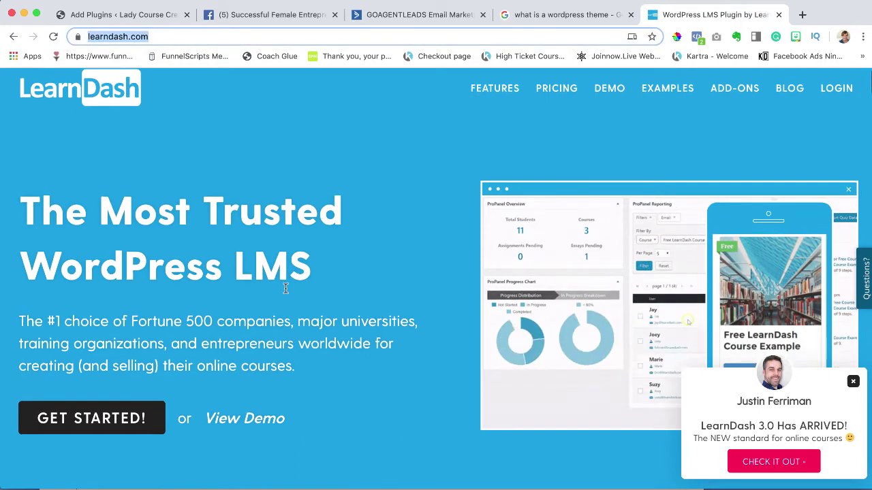
scroll(285, 288, up, 2)
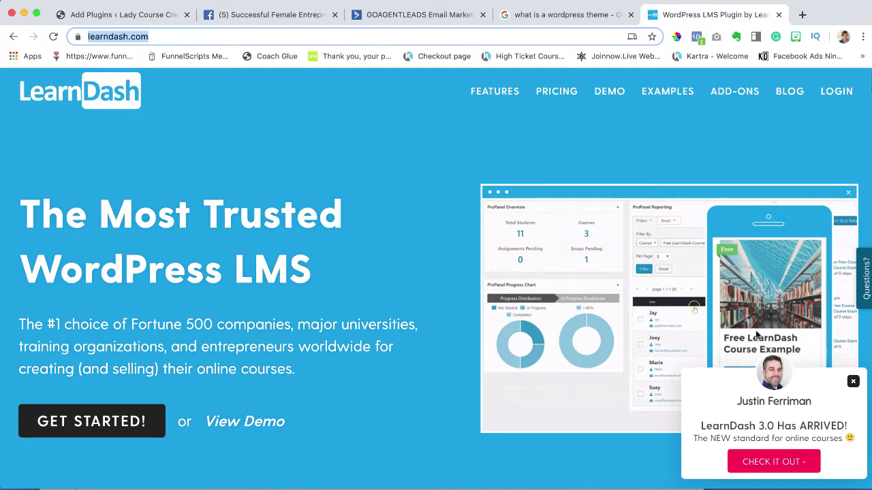
click(853, 382)
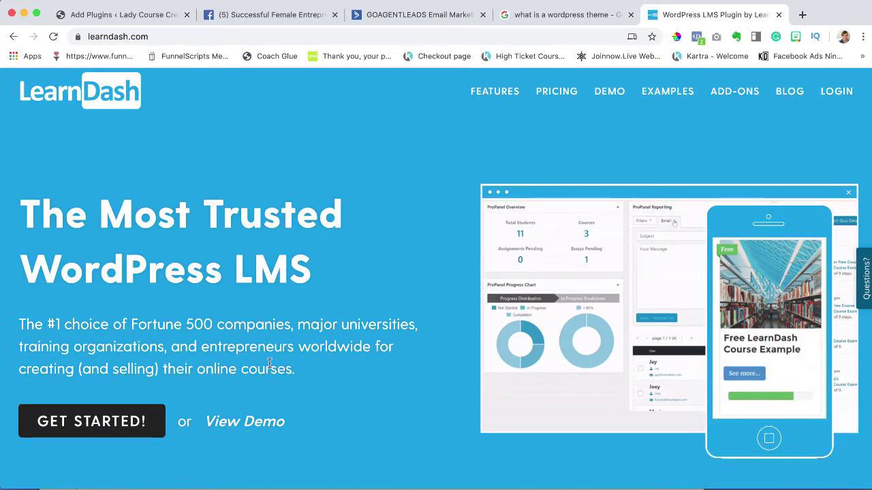
scroll(270, 363, down, 1)
scroll(270, 363, down, 4)
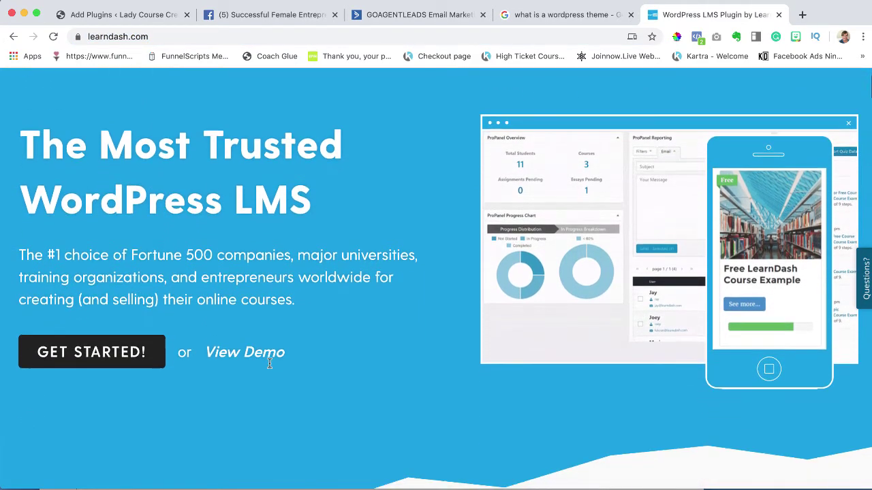
scroll(270, 363, down, 10)
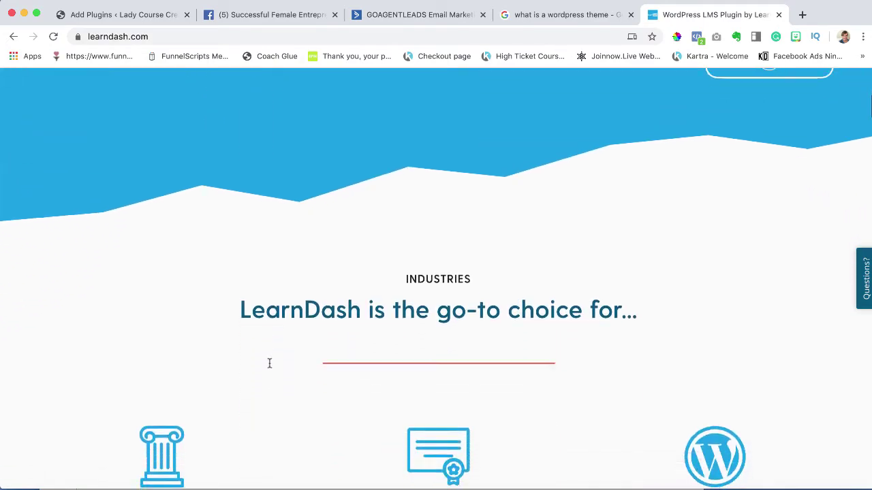
scroll(269, 364, down, 5)
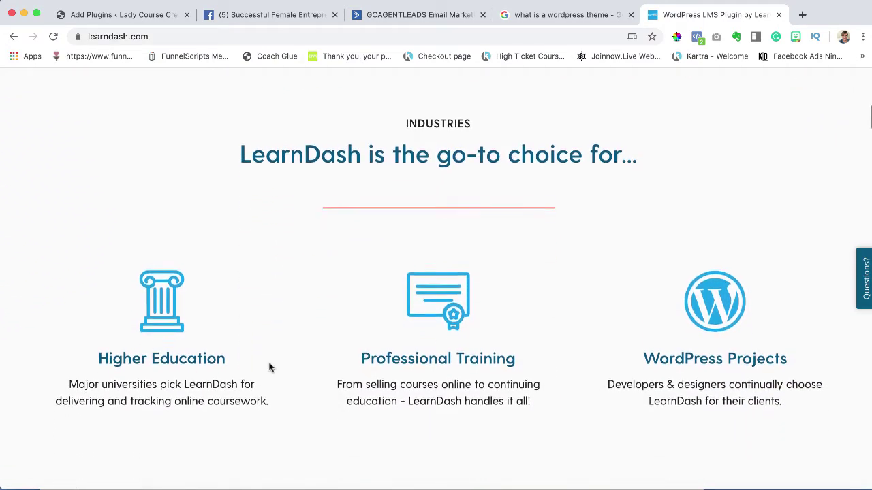
scroll(269, 367, down, 10)
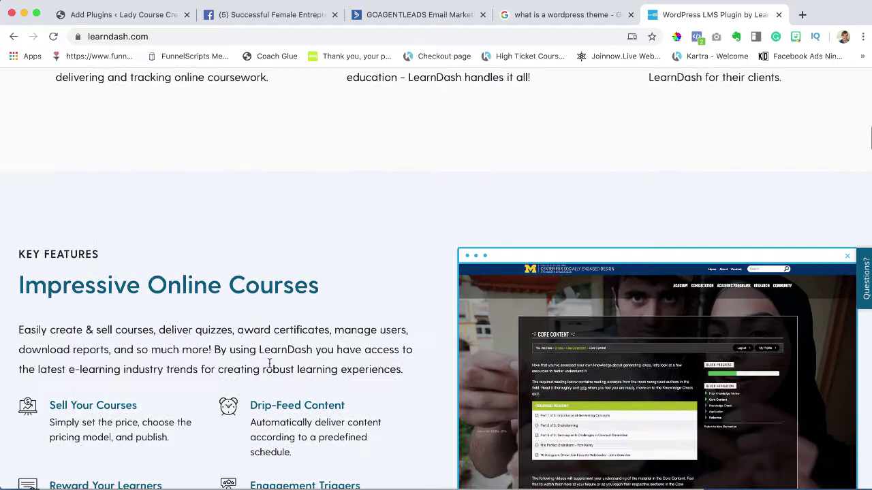
scroll(269, 363, down, 6)
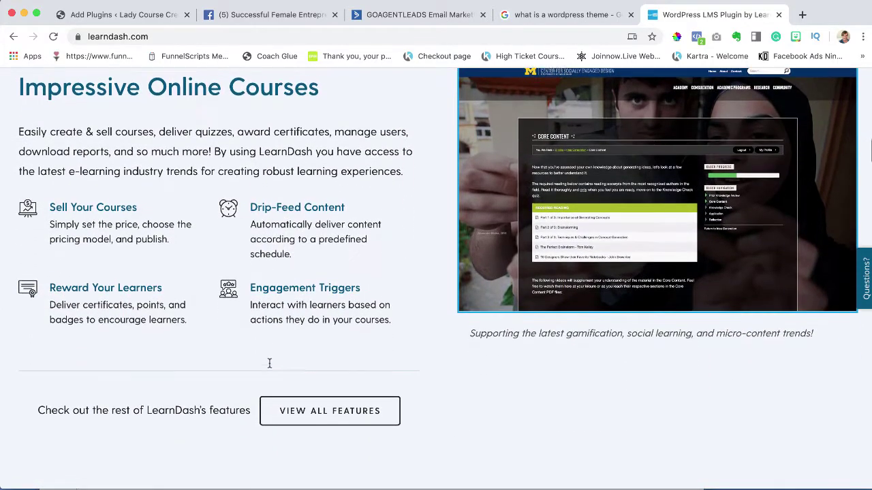
scroll(269, 363, down, 10)
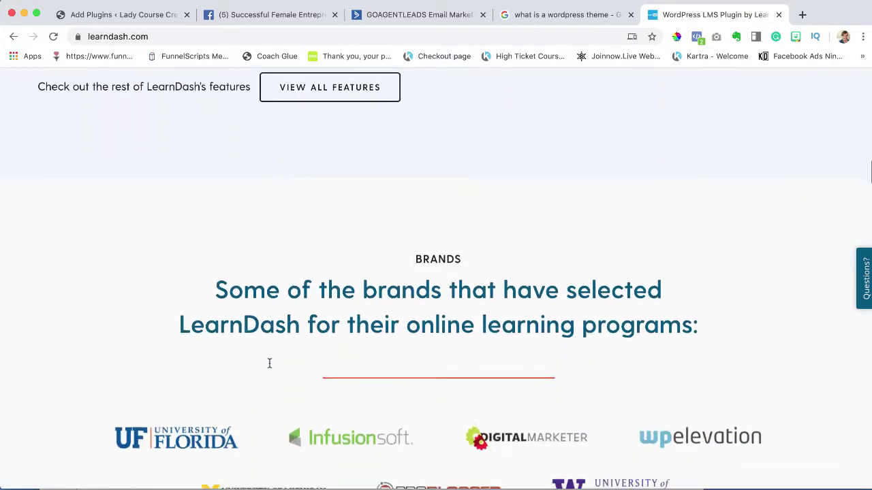
scroll(269, 365, down, 1)
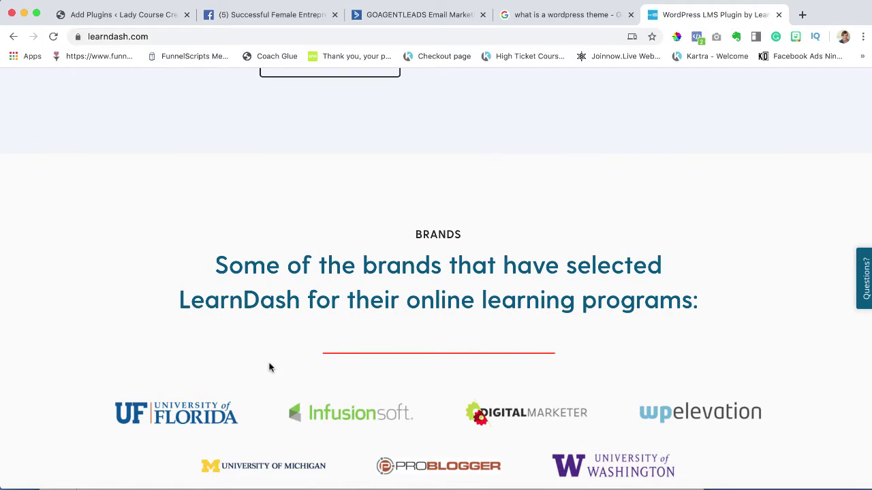
scroll(269, 368, down, 16)
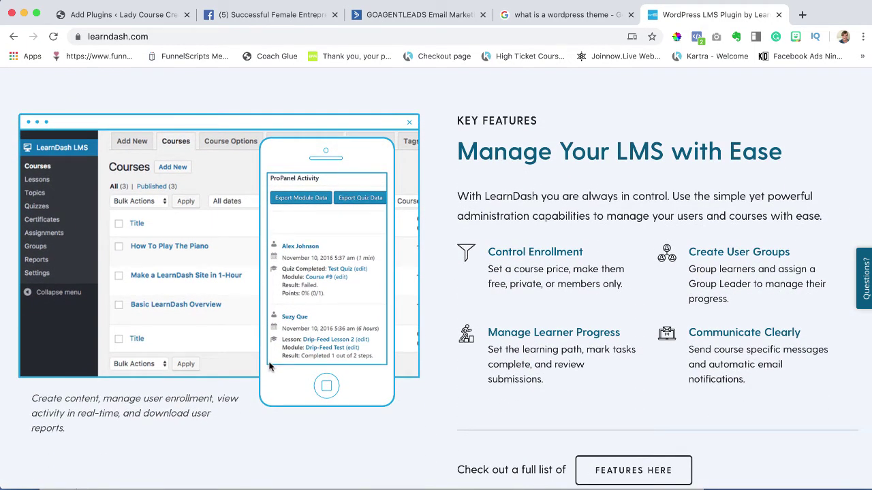
scroll(269, 367, down, 4)
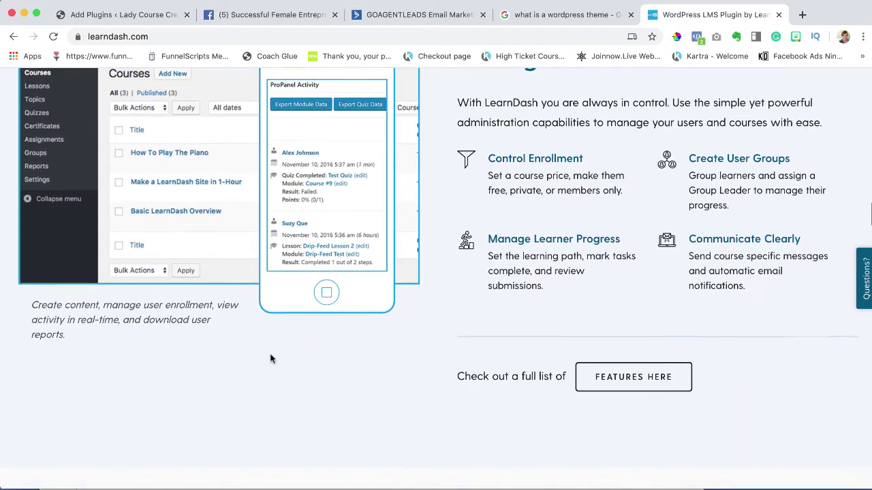
scroll(271, 359, up, 1)
scroll(271, 359, up, 20)
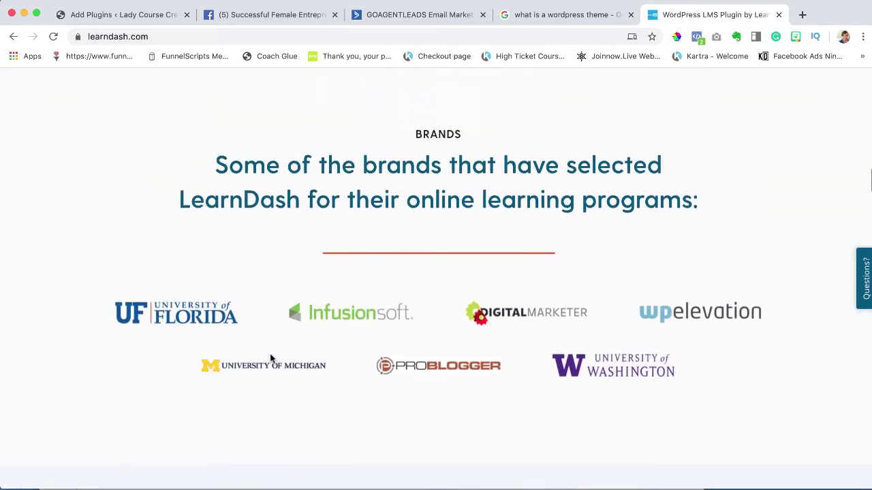
scroll(272, 360, up, 20)
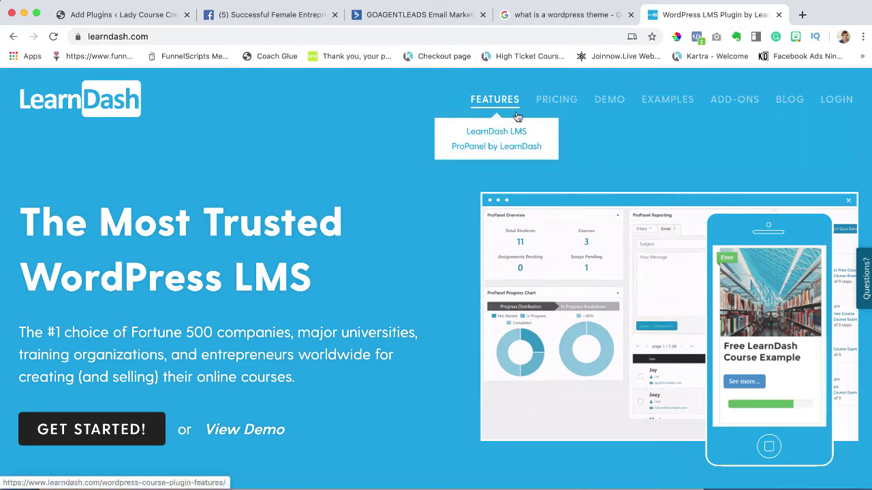
Open the learndash.com pricing page showing the Pro, Plus and Basic packages.
click(559, 111)
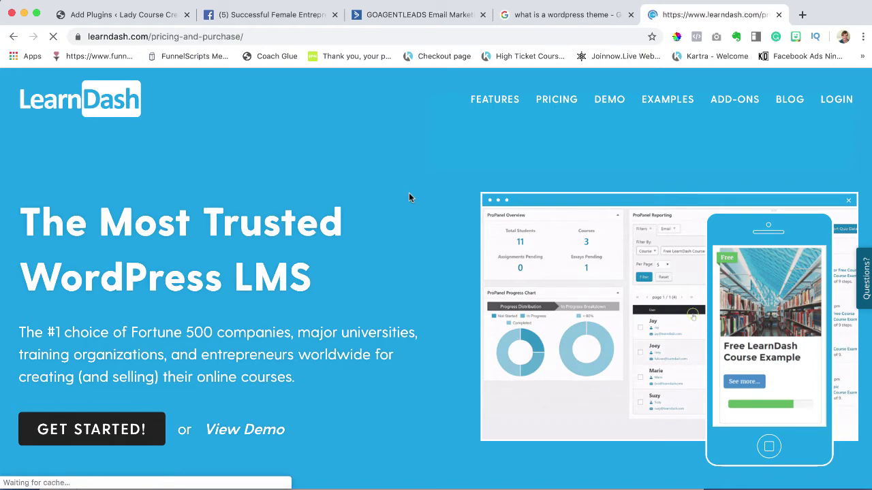
scroll(409, 197, down, 3)
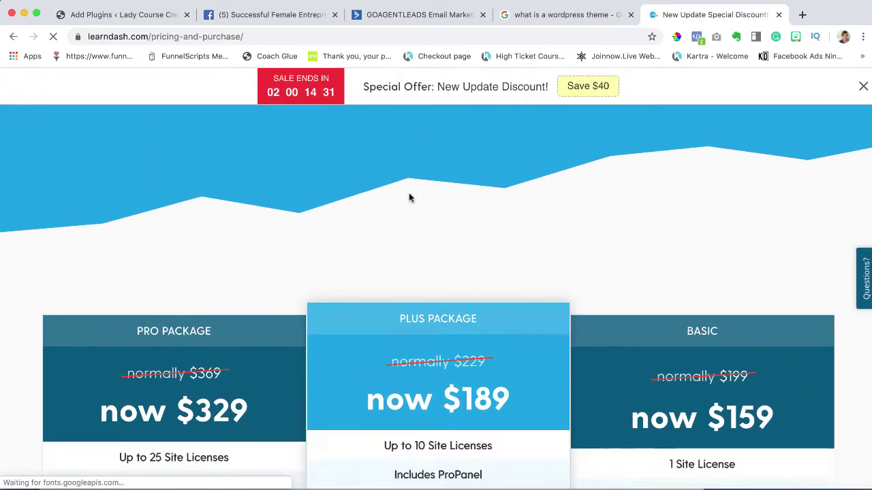
scroll(410, 198, down, 3)
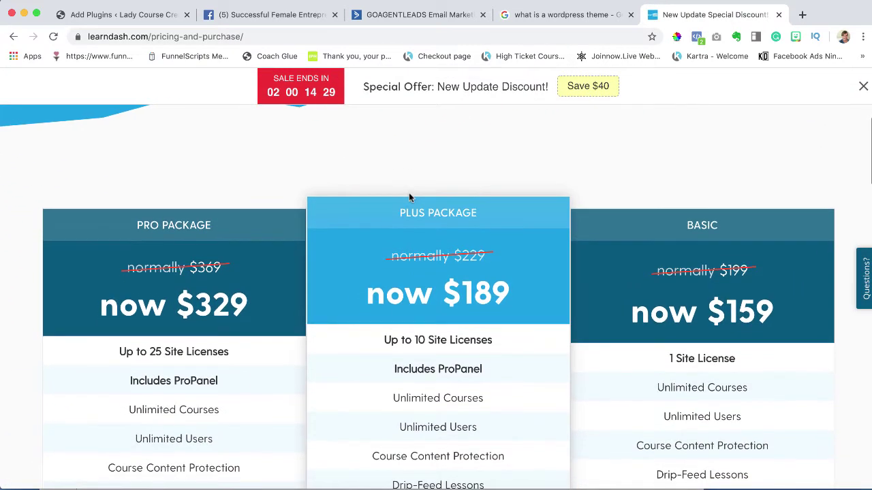
scroll(409, 197, down, 2)
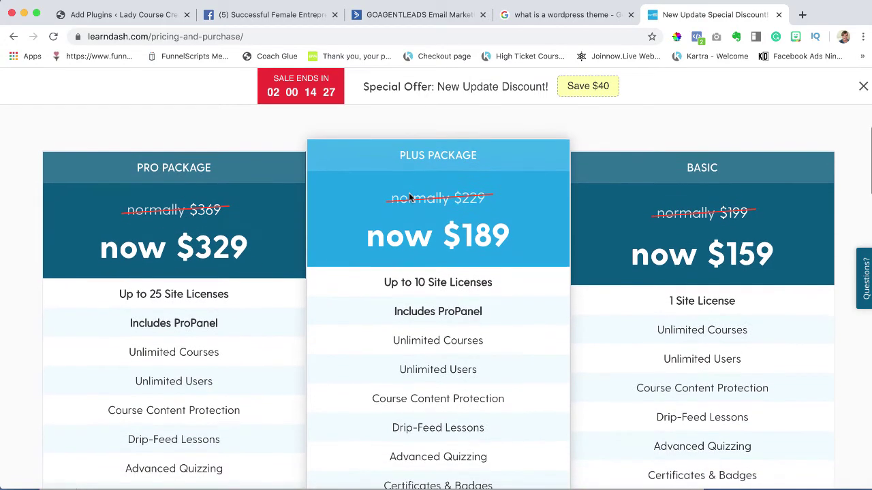
scroll(409, 192, down, 1)
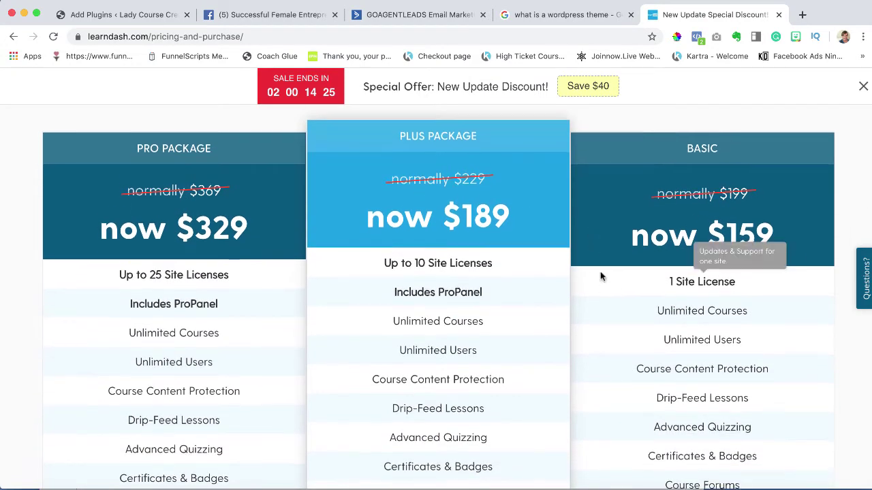
scroll(600, 275, down, 1)
drag(684, 125, 723, 127)
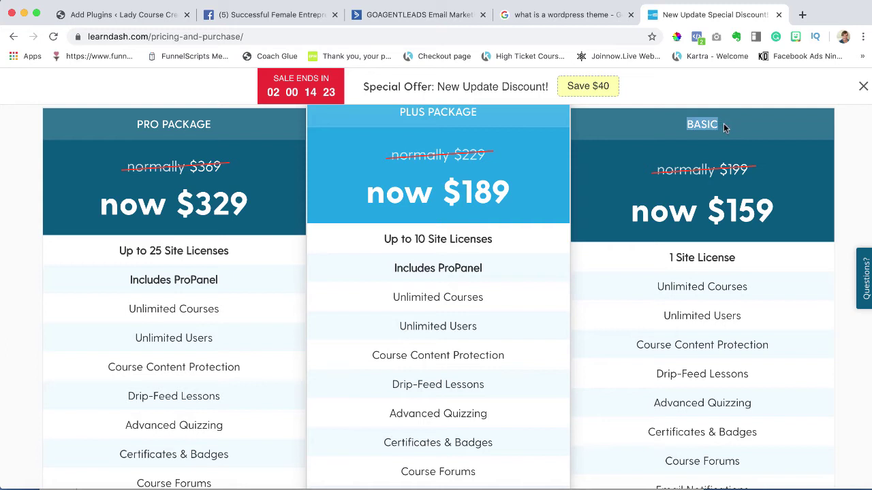
scroll(648, 203, down, 1)
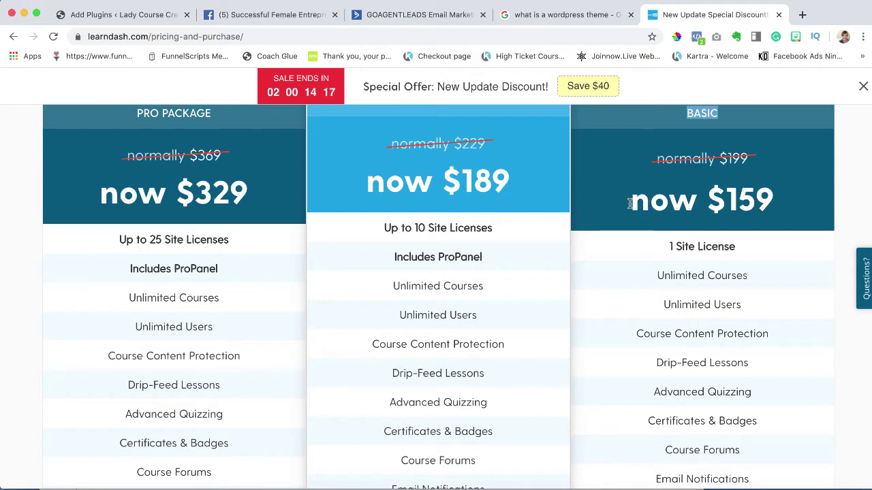
Highlight the Basic package's discounted $159 price for emphasis.
drag(629, 203, 773, 198)
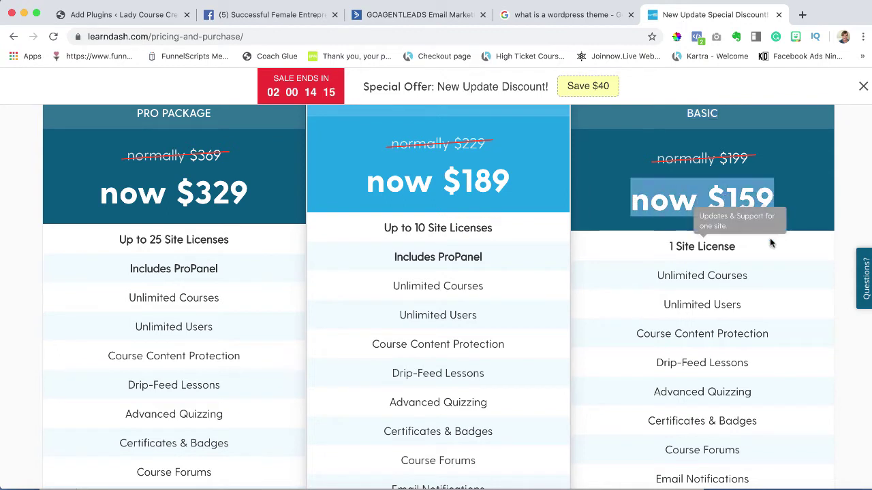
click(778, 201)
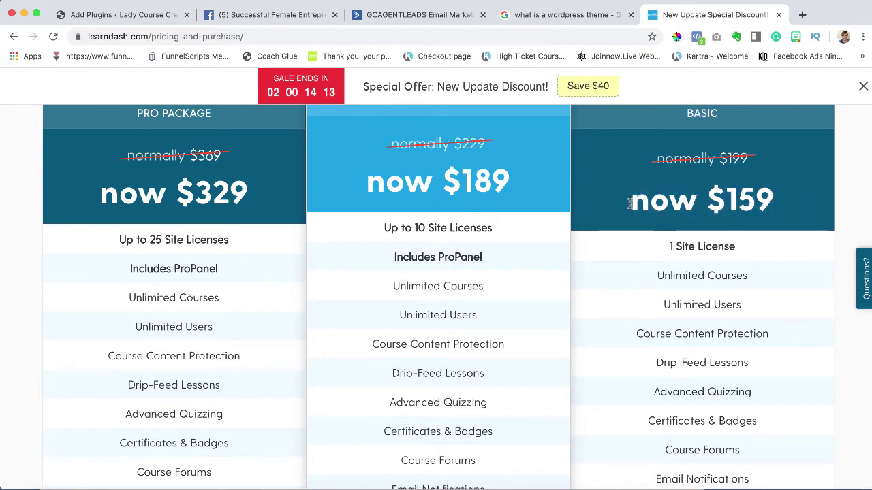
drag(629, 203, 782, 207)
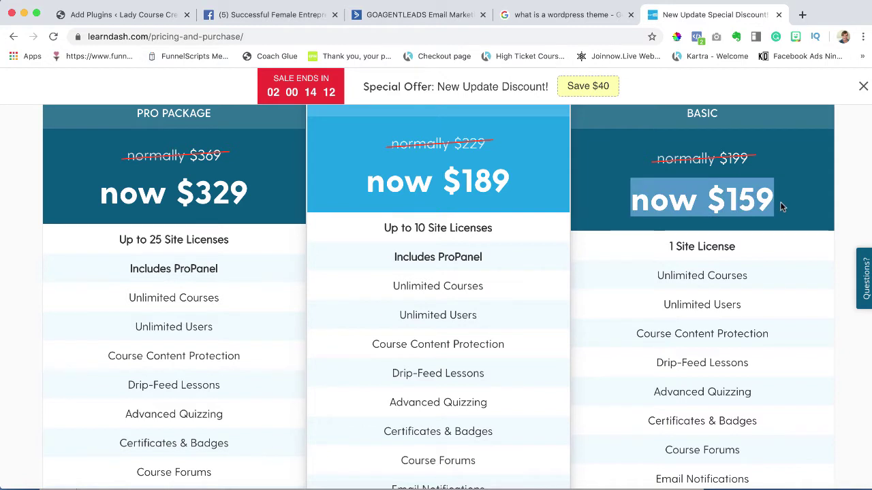
click(747, 161)
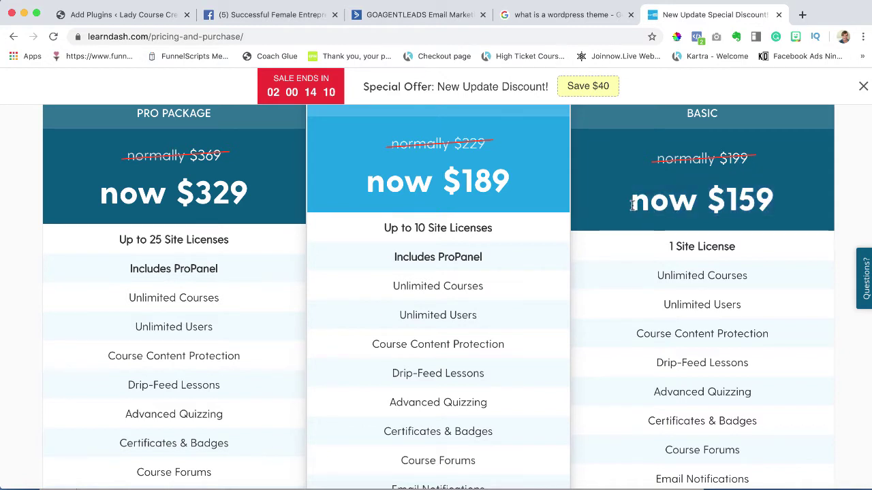
drag(630, 205, 784, 207)
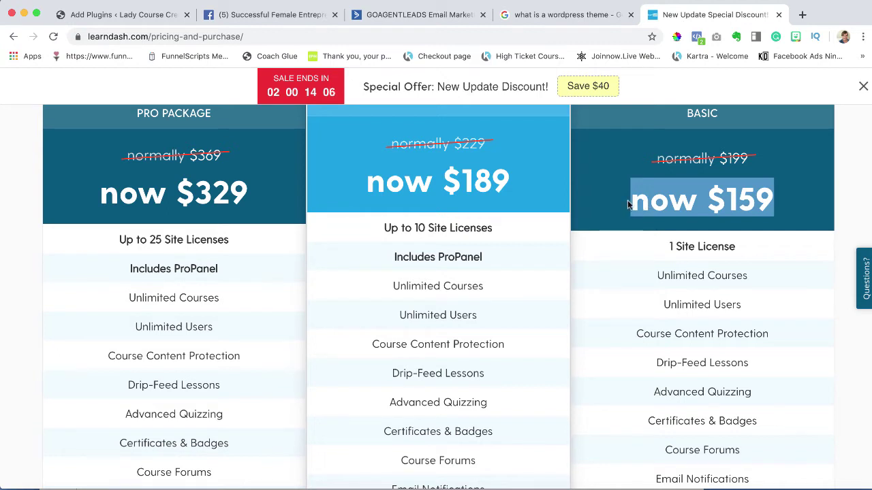
click(628, 202)
drag(630, 201, 776, 201)
click(793, 201)
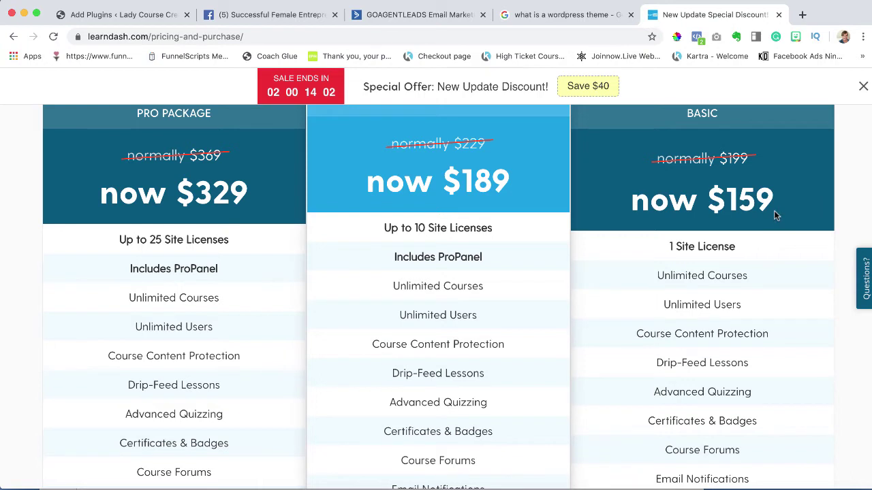
Scroll down to the plans' feature lists and ADD TO CART buttons.
scroll(774, 210, down, 1)
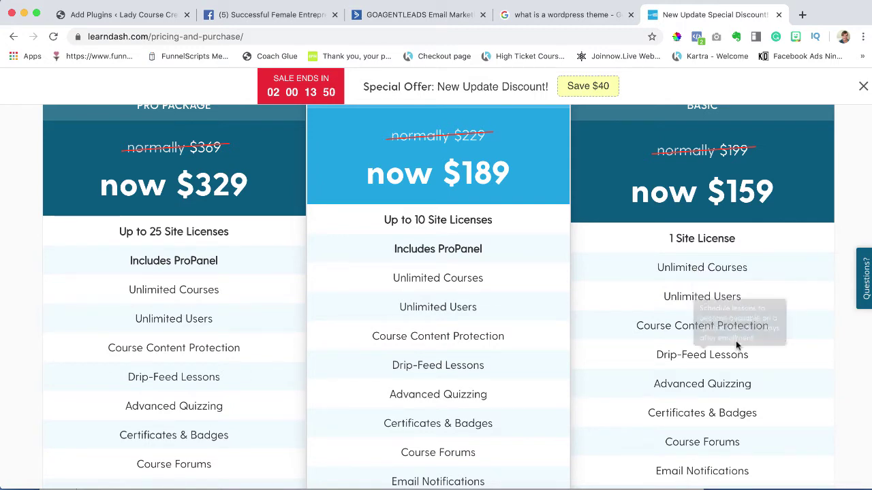
scroll(769, 375, down, 1)
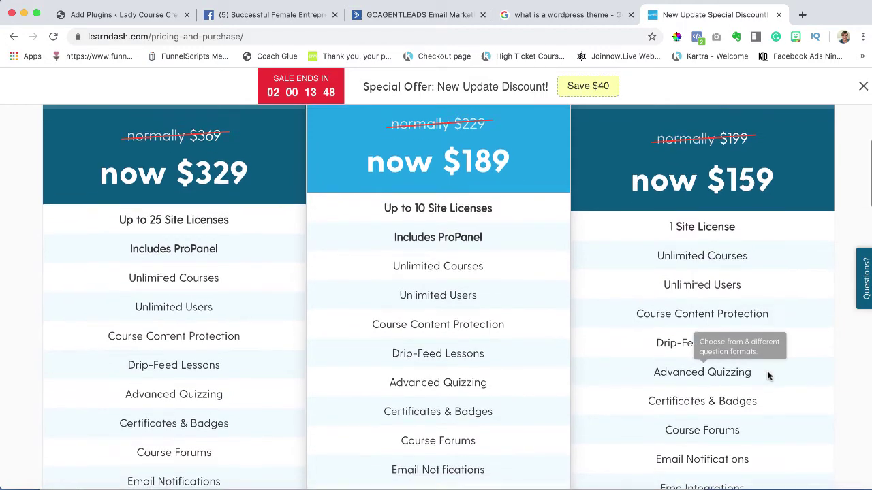
scroll(828, 406, down, 3)
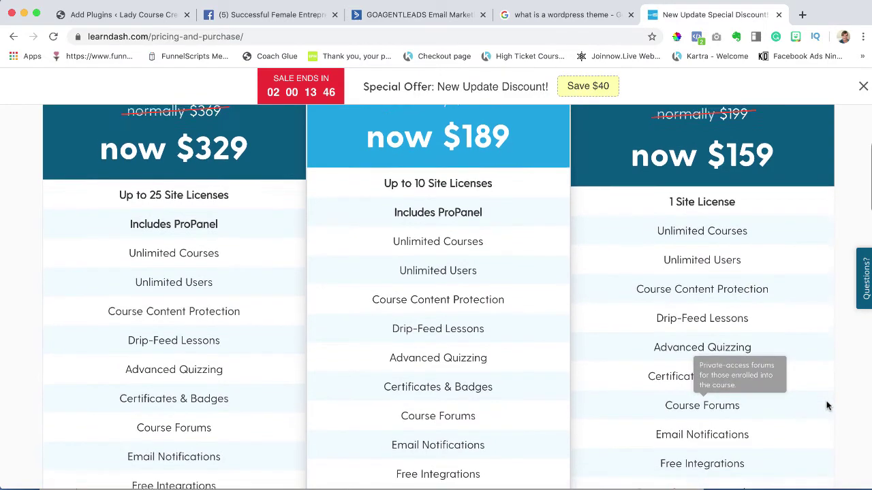
scroll(827, 406, down, 3)
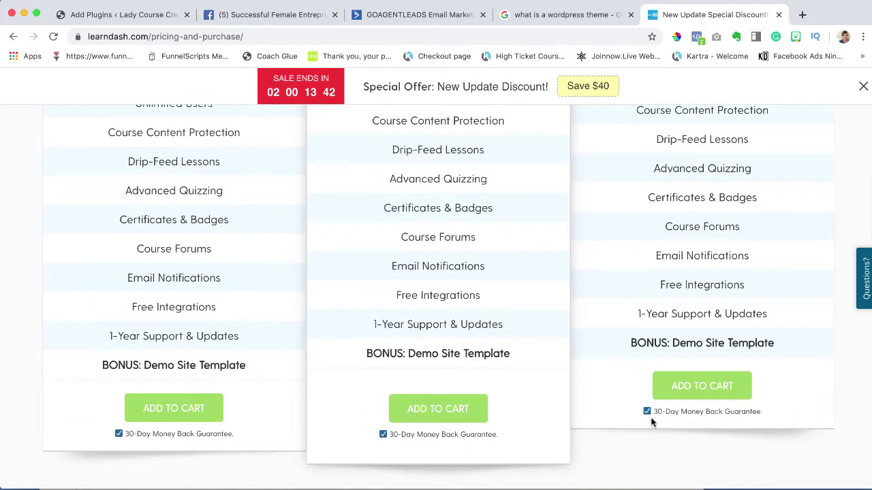
scroll(764, 411, up, 5)
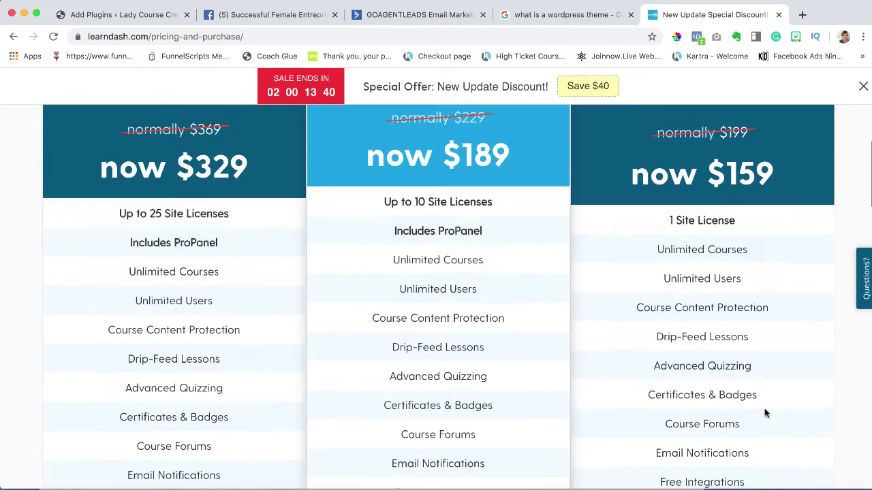
scroll(764, 413, down, 1)
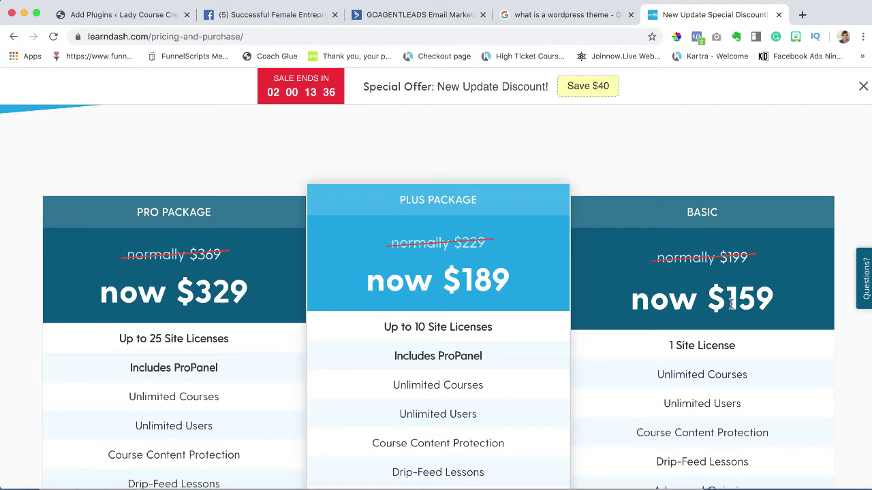
drag(769, 297, 705, 298)
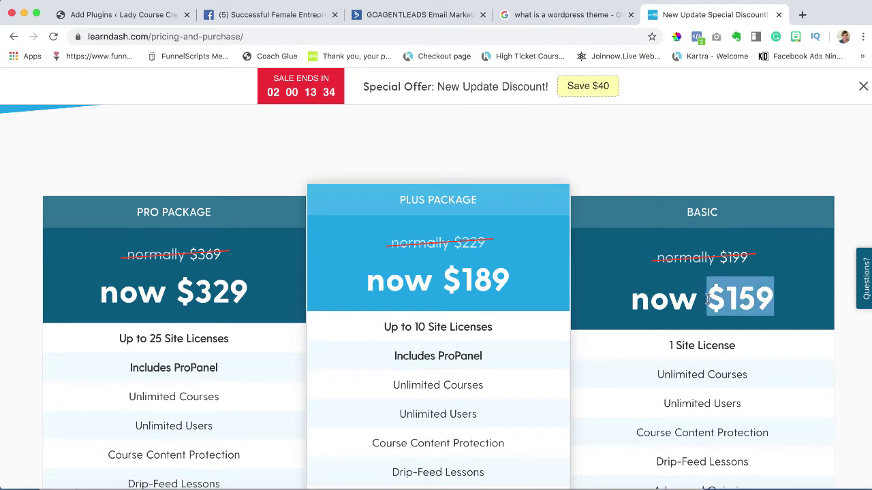
scroll(707, 297, down, 4)
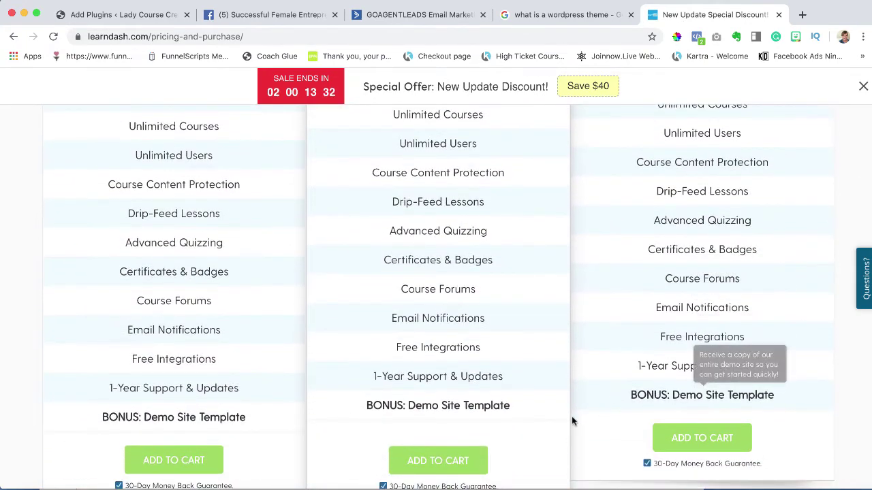
key(super+space)
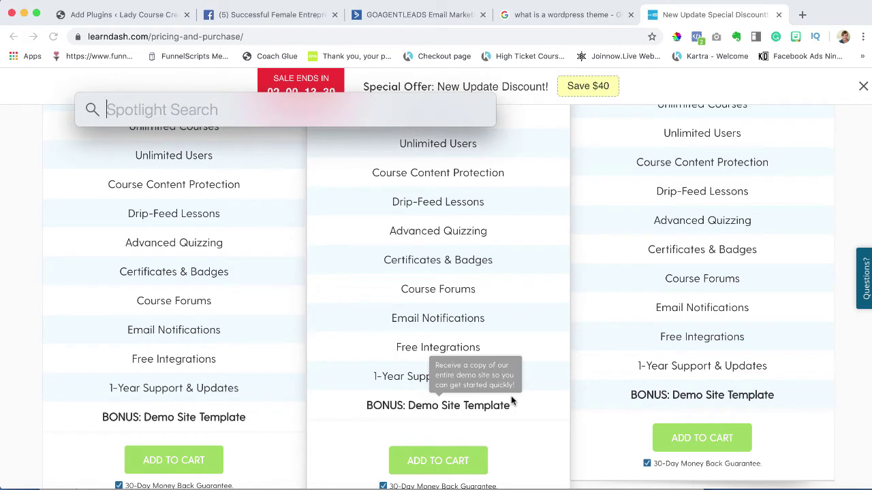
text(159/12)
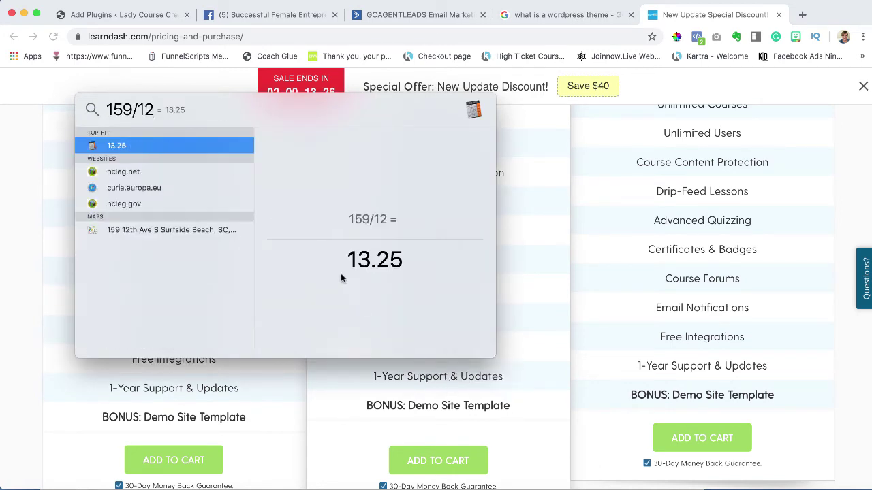
drag(340, 263, 424, 265)
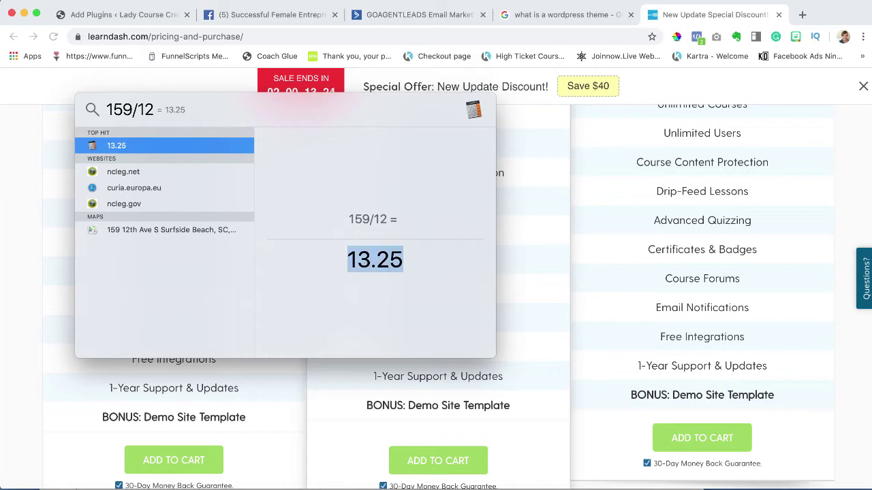
click(30, 212)
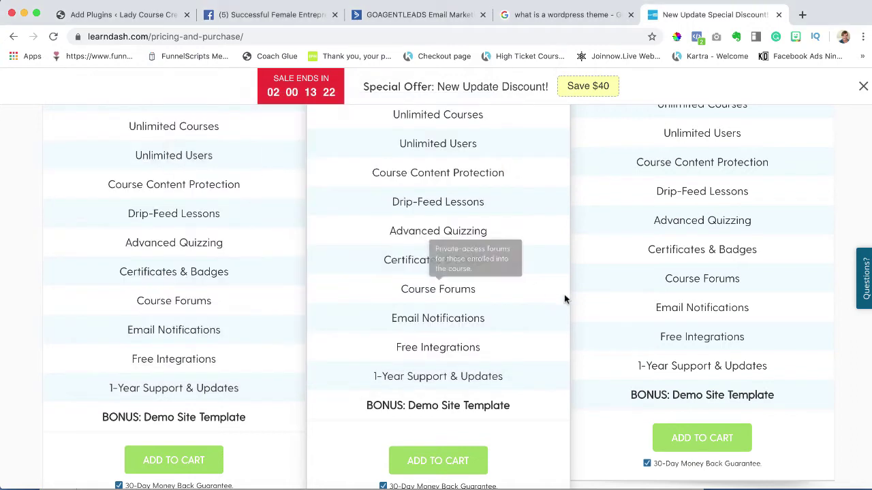
click(693, 443)
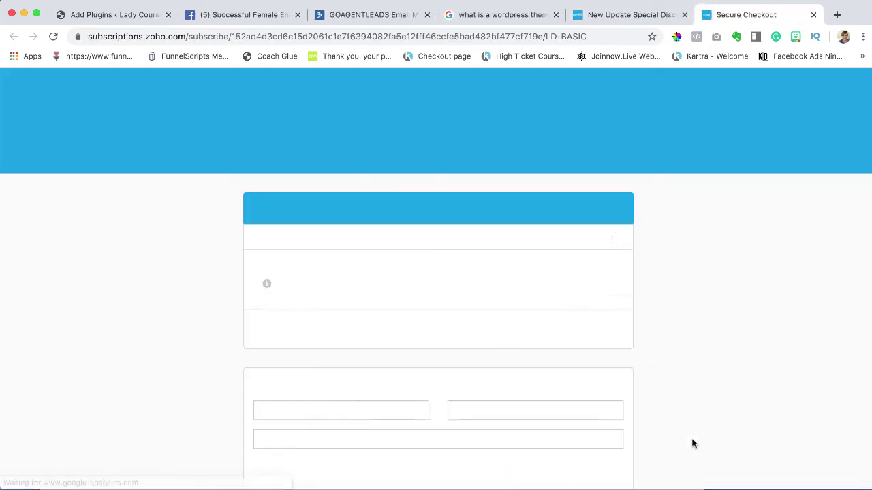
Scroll through the Zoho Subscriptions Secure Checkout page for the $159.00 BASIC plan.
scroll(486, 385, down, 2)
scroll(486, 385, down, 5)
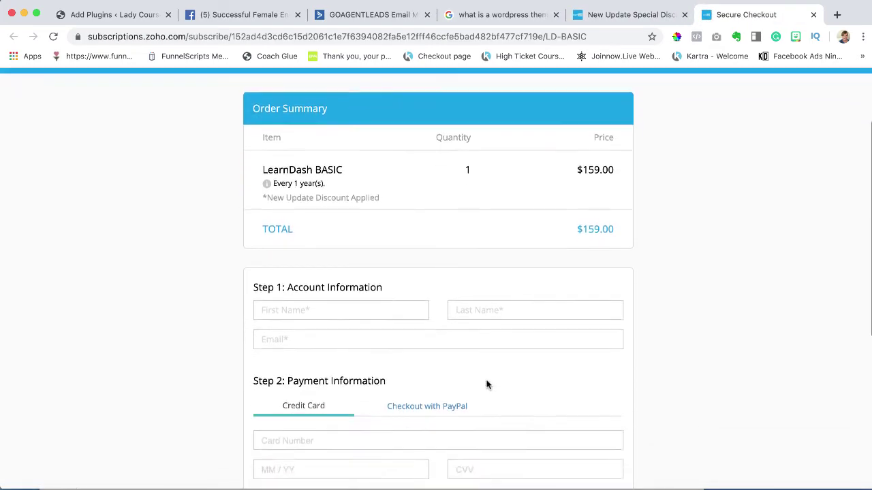
scroll(415, 330, down, 2)
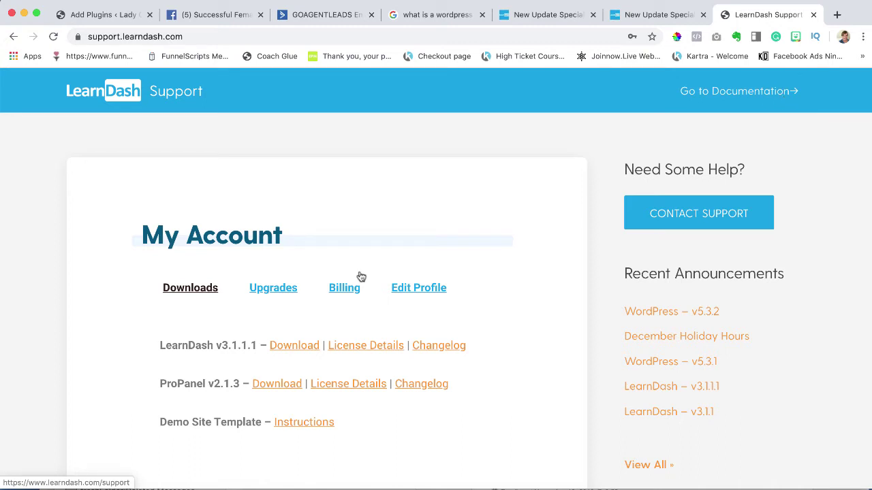
scroll(196, 310, down, 2)
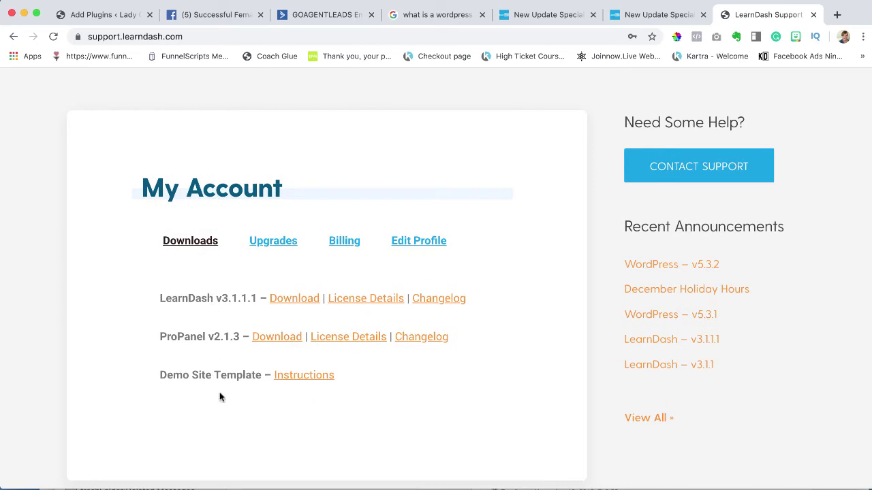
scroll(225, 444, down, 1)
scroll(225, 444, up, 1)
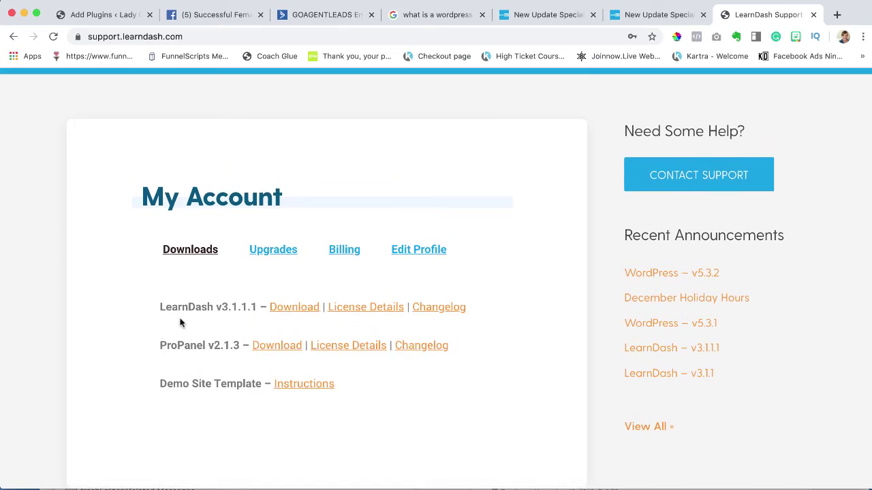
drag(165, 307, 212, 311)
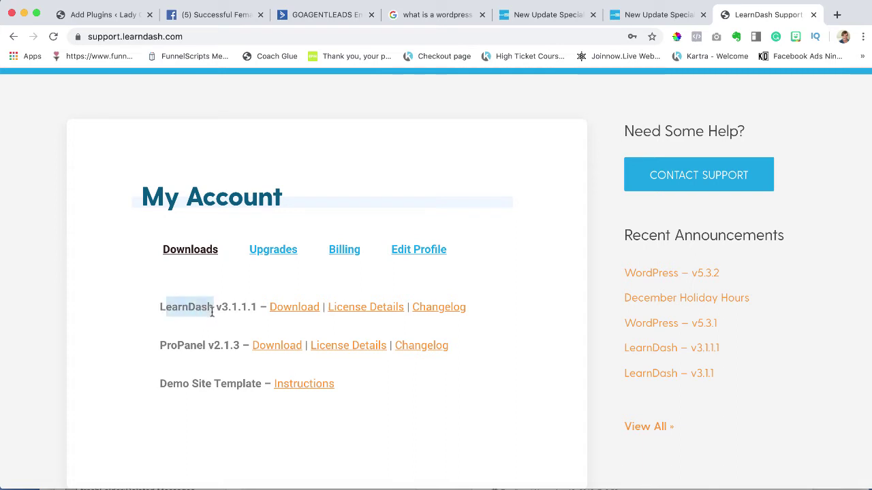
click(157, 307)
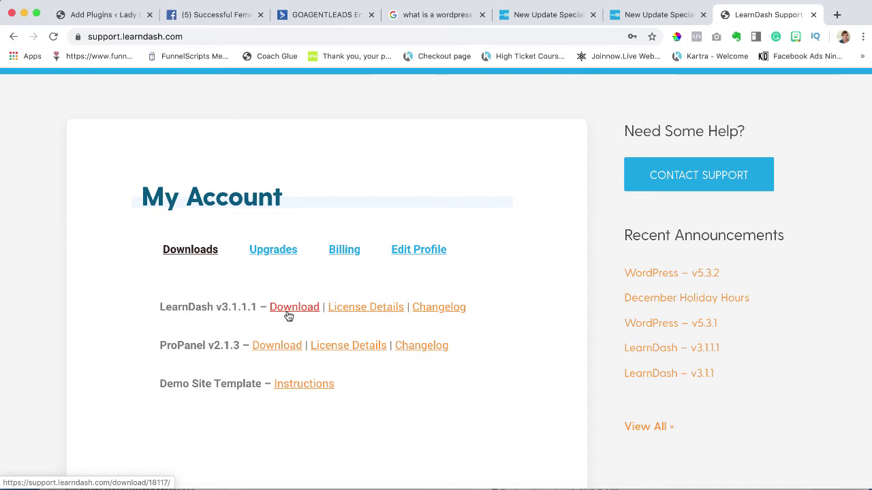
Upload learndash-v3.0.7.1.zip via Upload Plugin and install it, failing since sfwd-lms exists.
click(112, 15)
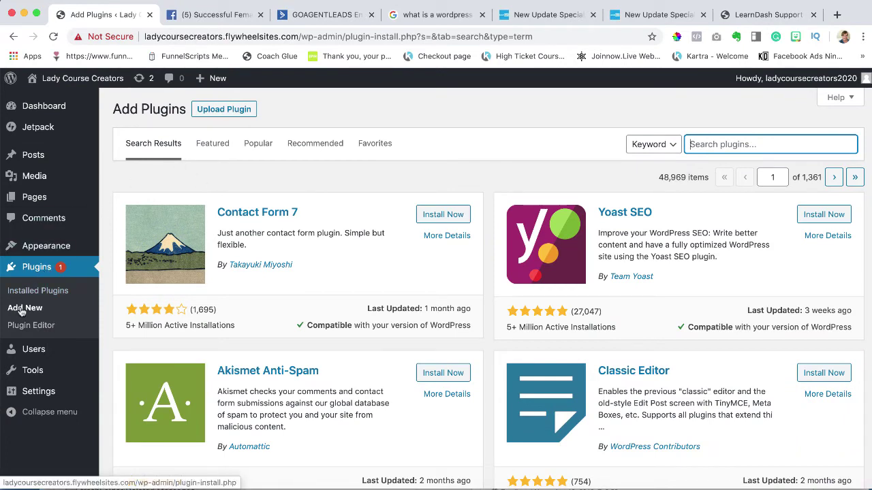
click(220, 113)
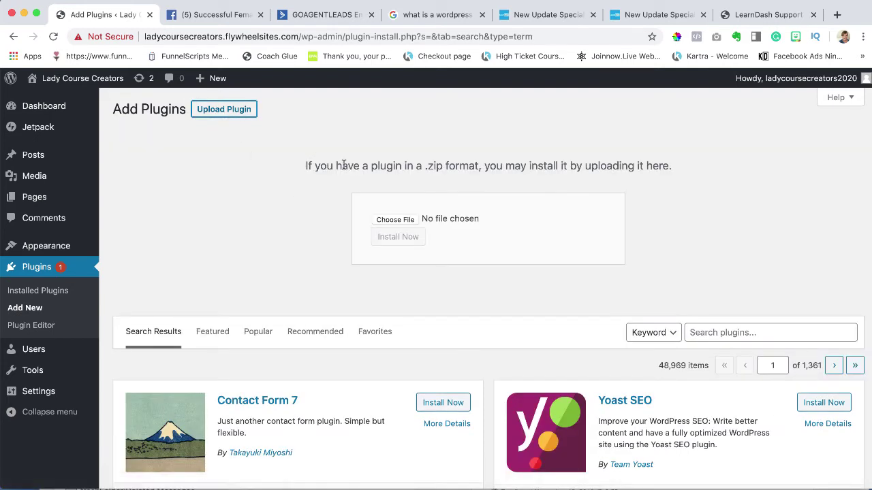
drag(425, 165, 446, 166)
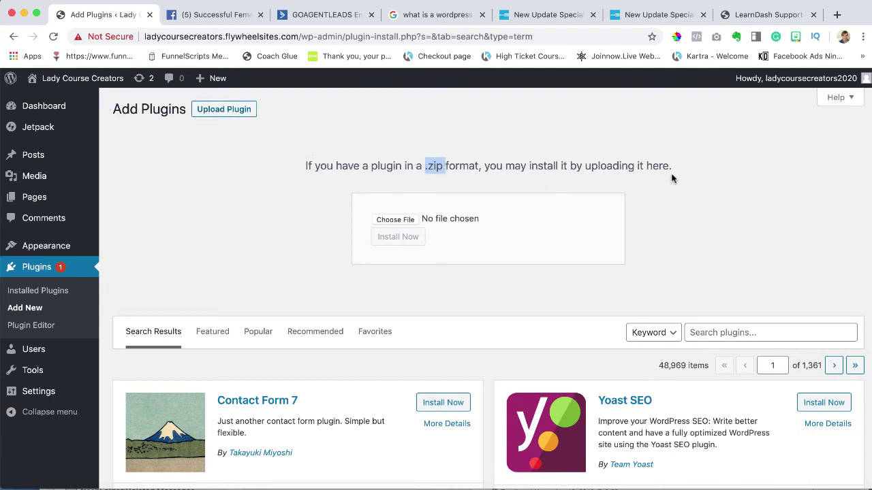
click(428, 167)
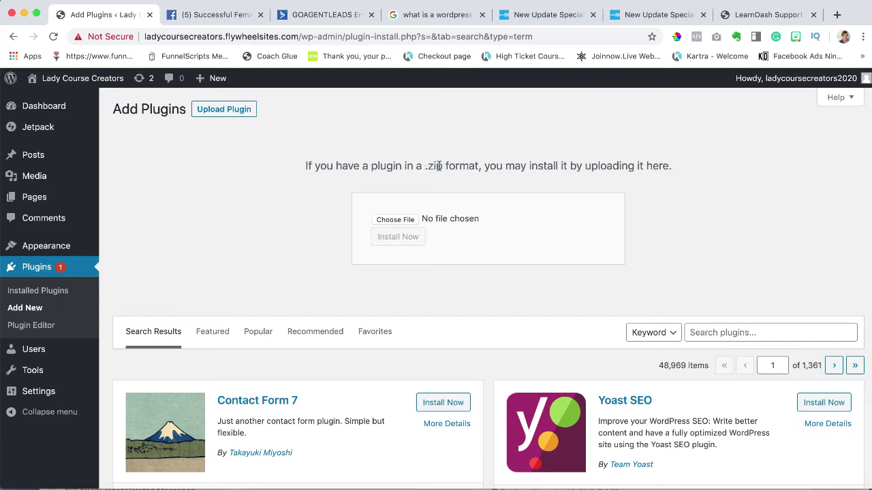
click(401, 220)
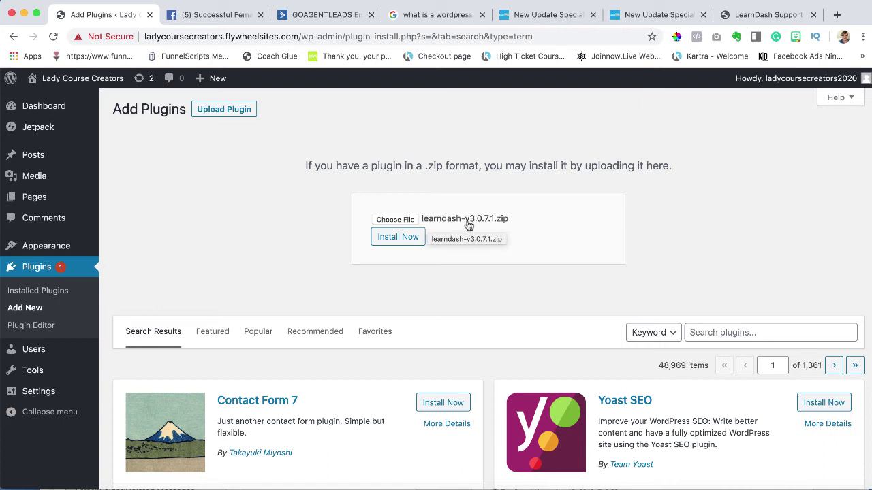
click(400, 239)
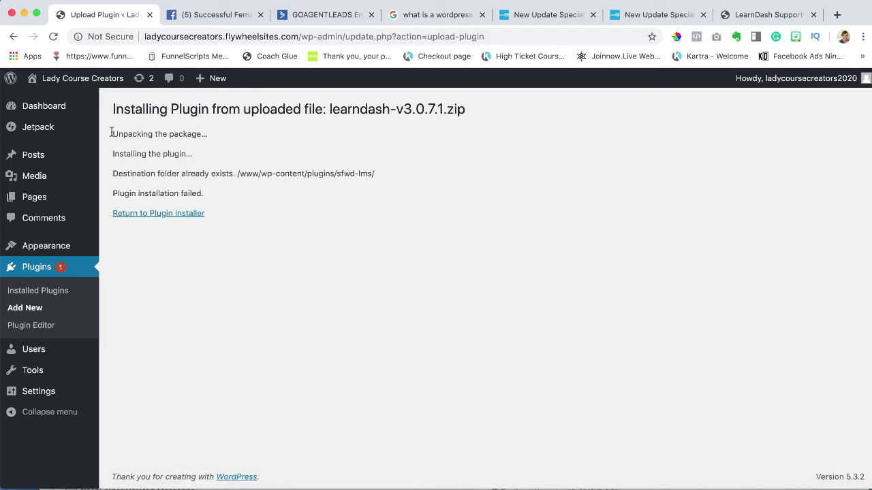
Activate LearnDash LMS 3.0.7.1 from the Installed Plugins list.
drag(111, 132, 222, 214)
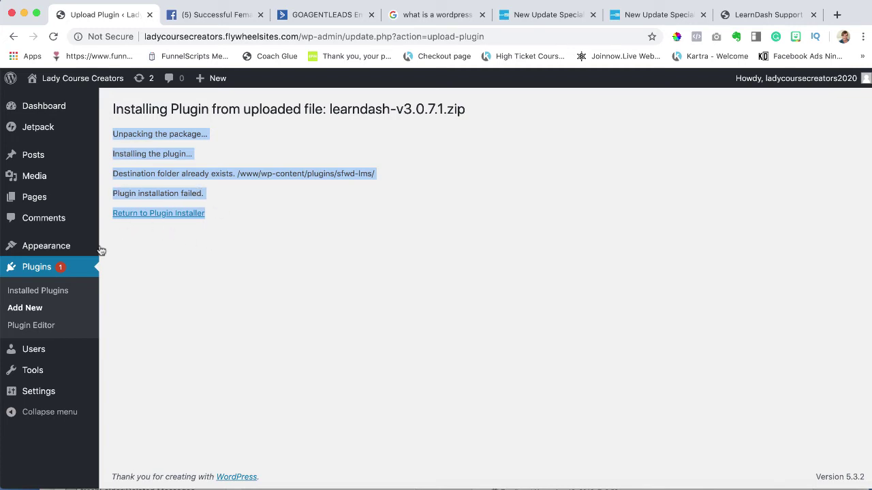
click(42, 294)
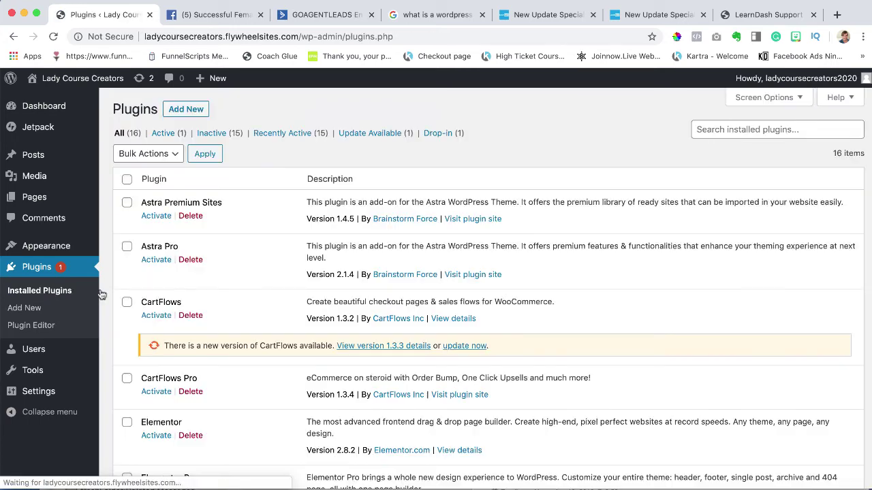
scroll(182, 334, down, 3)
scroll(183, 334, down, 5)
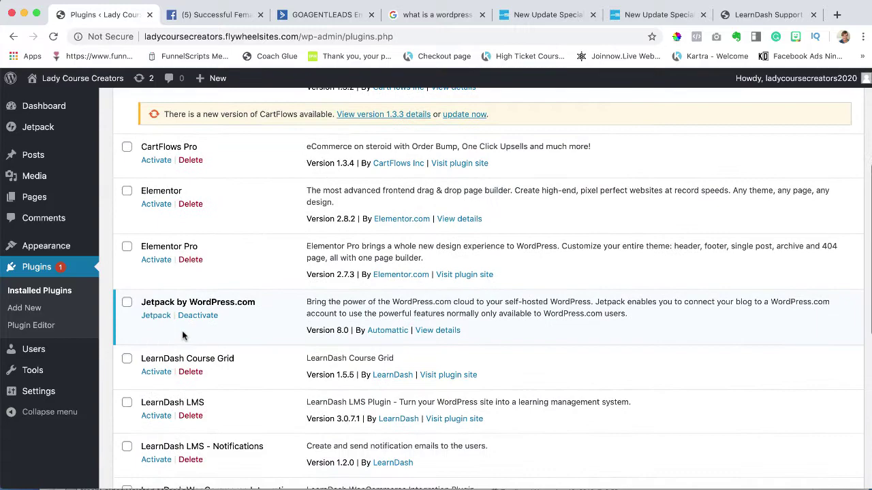
scroll(230, 352, down, 2)
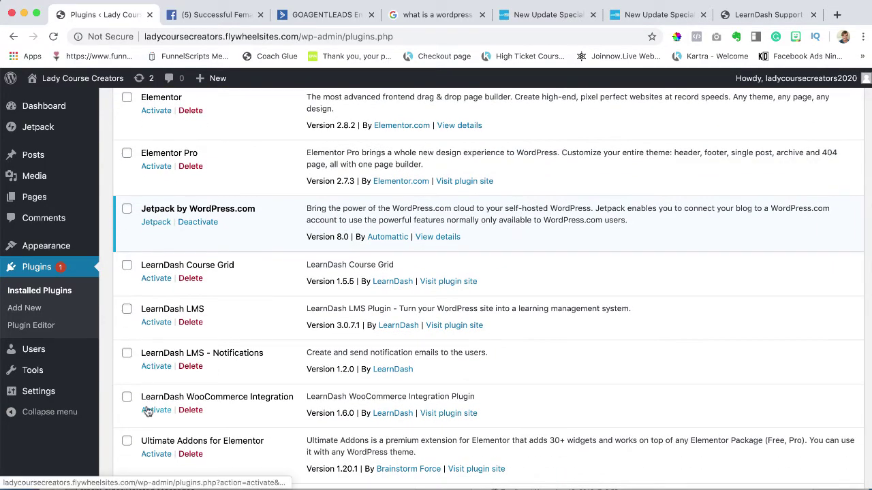
click(155, 322)
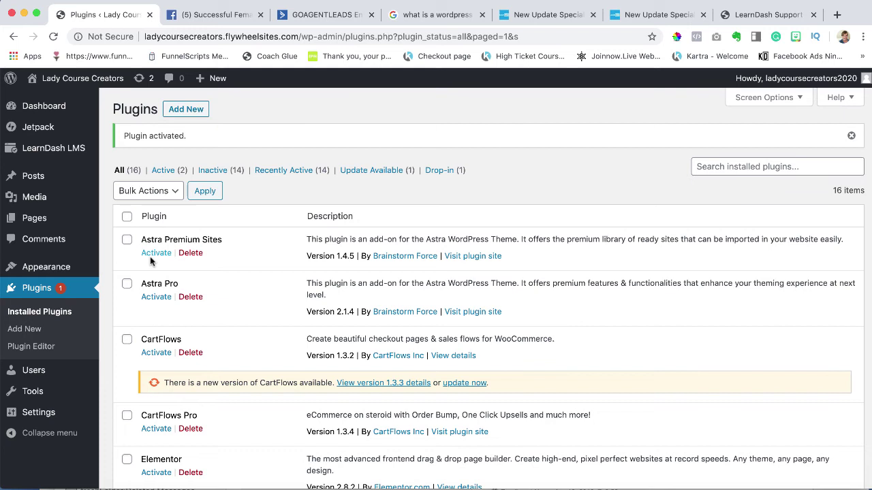
click(156, 298)
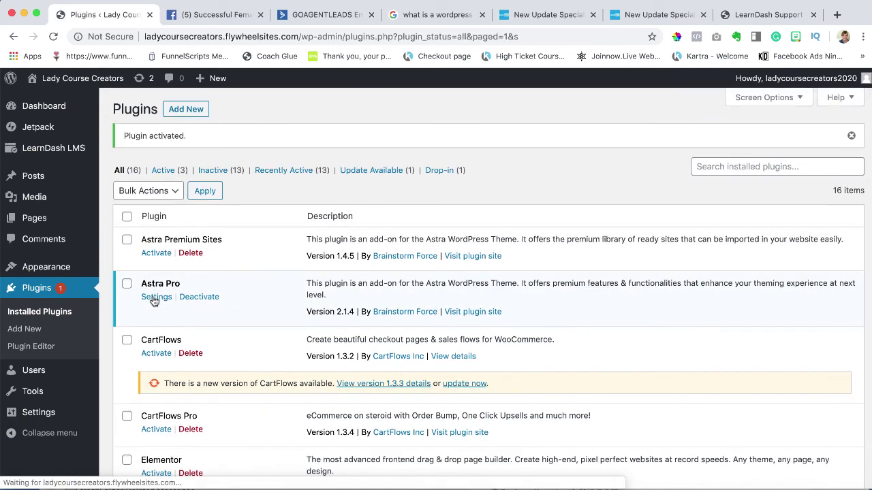
click(206, 298)
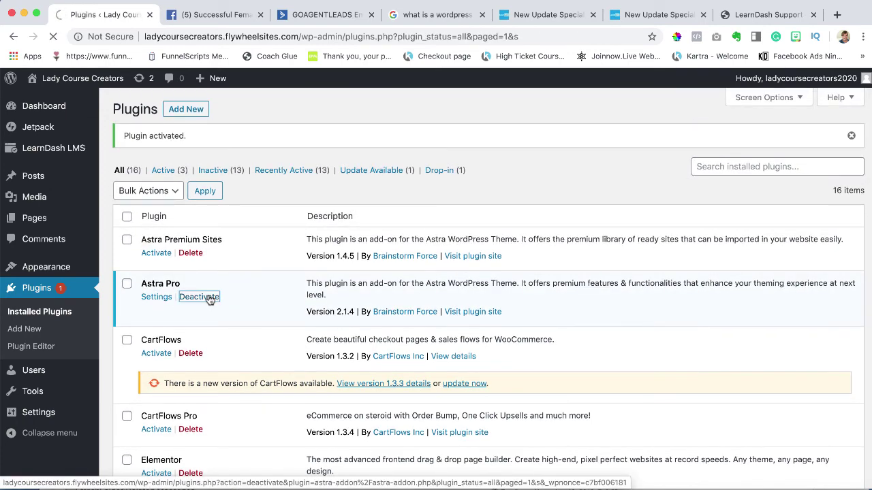
scroll(210, 300, down, 1)
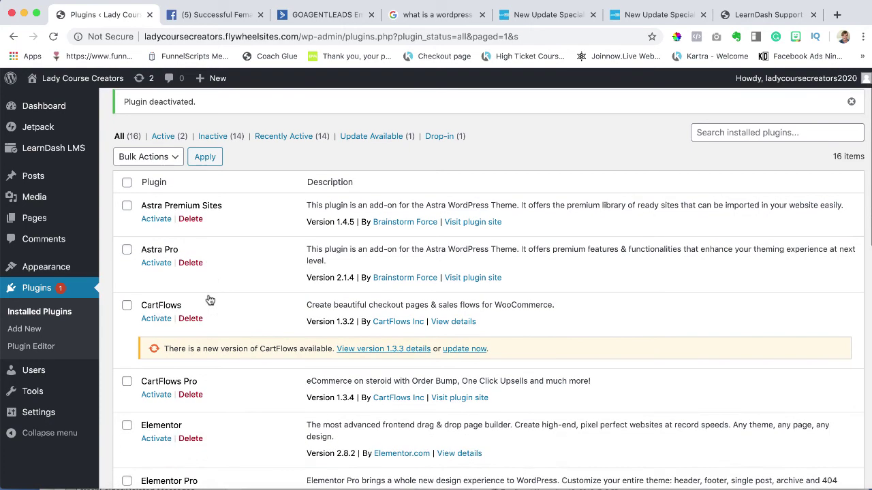
scroll(210, 299, down, 4)
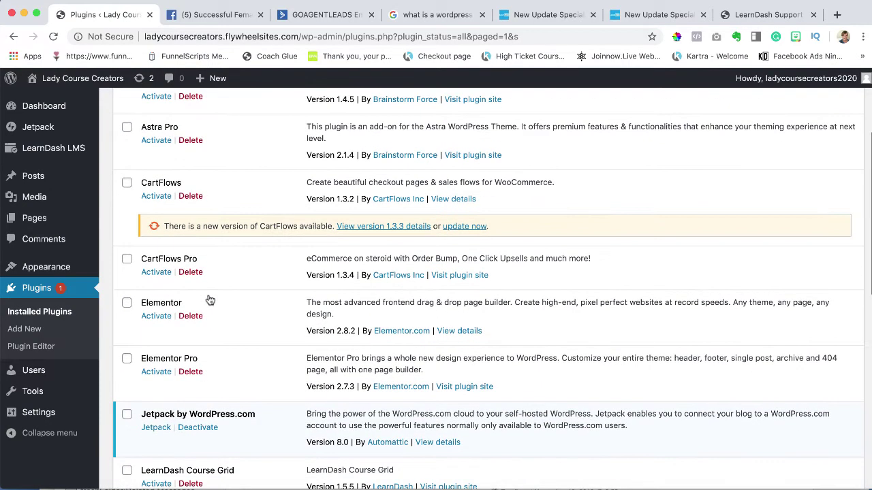
scroll(209, 299, up, 5)
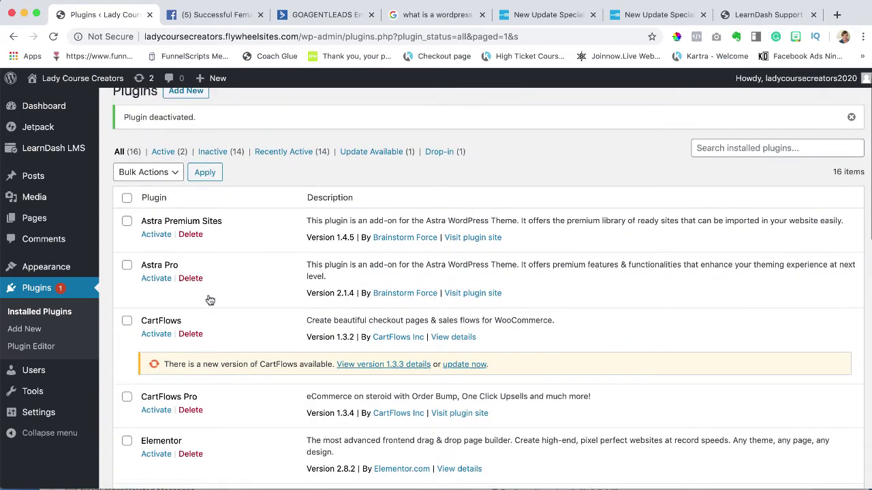